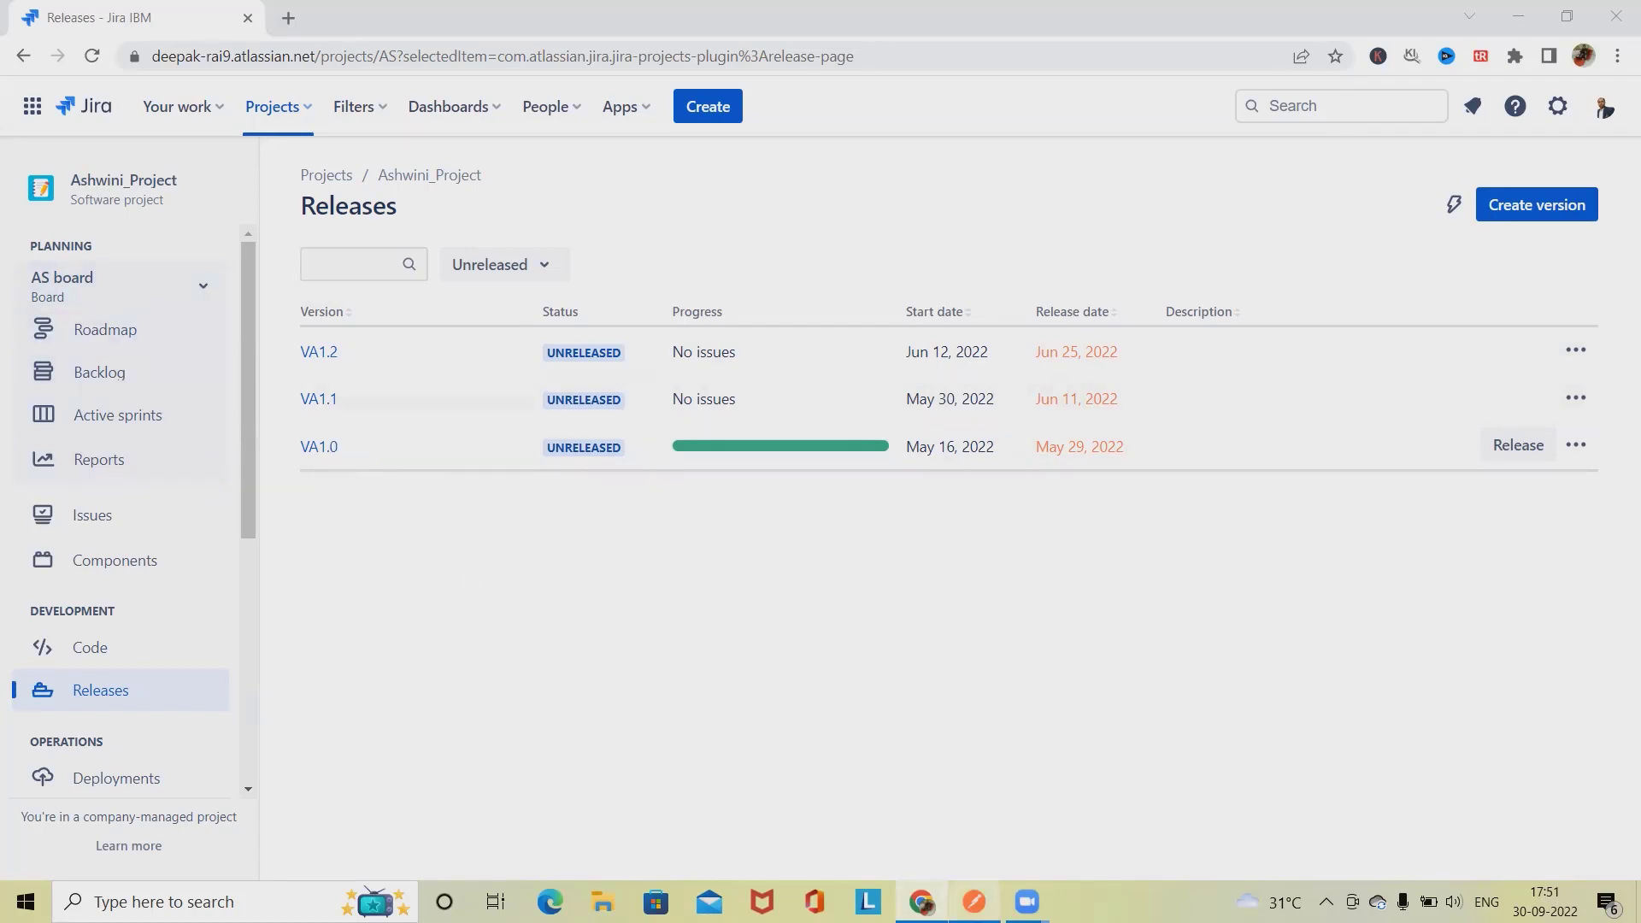
{"action": "left_click", "coordinate": [974, 902]}
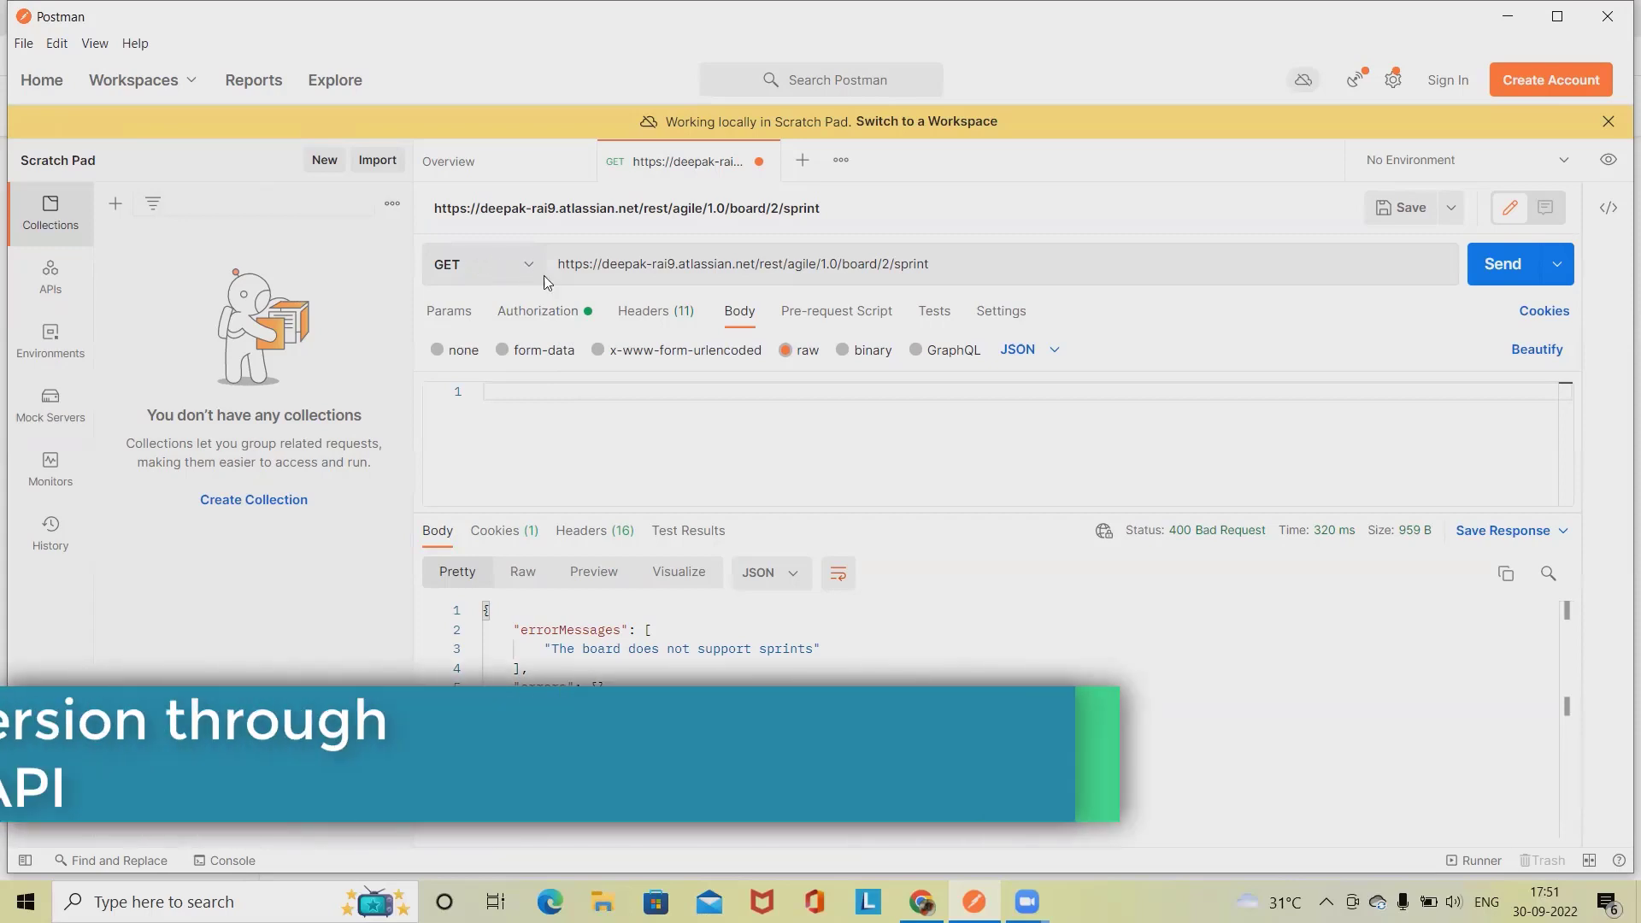
{"action": "left_click_drag", "start_coordinate": [932, 265], "coordinate": [564, 264]}
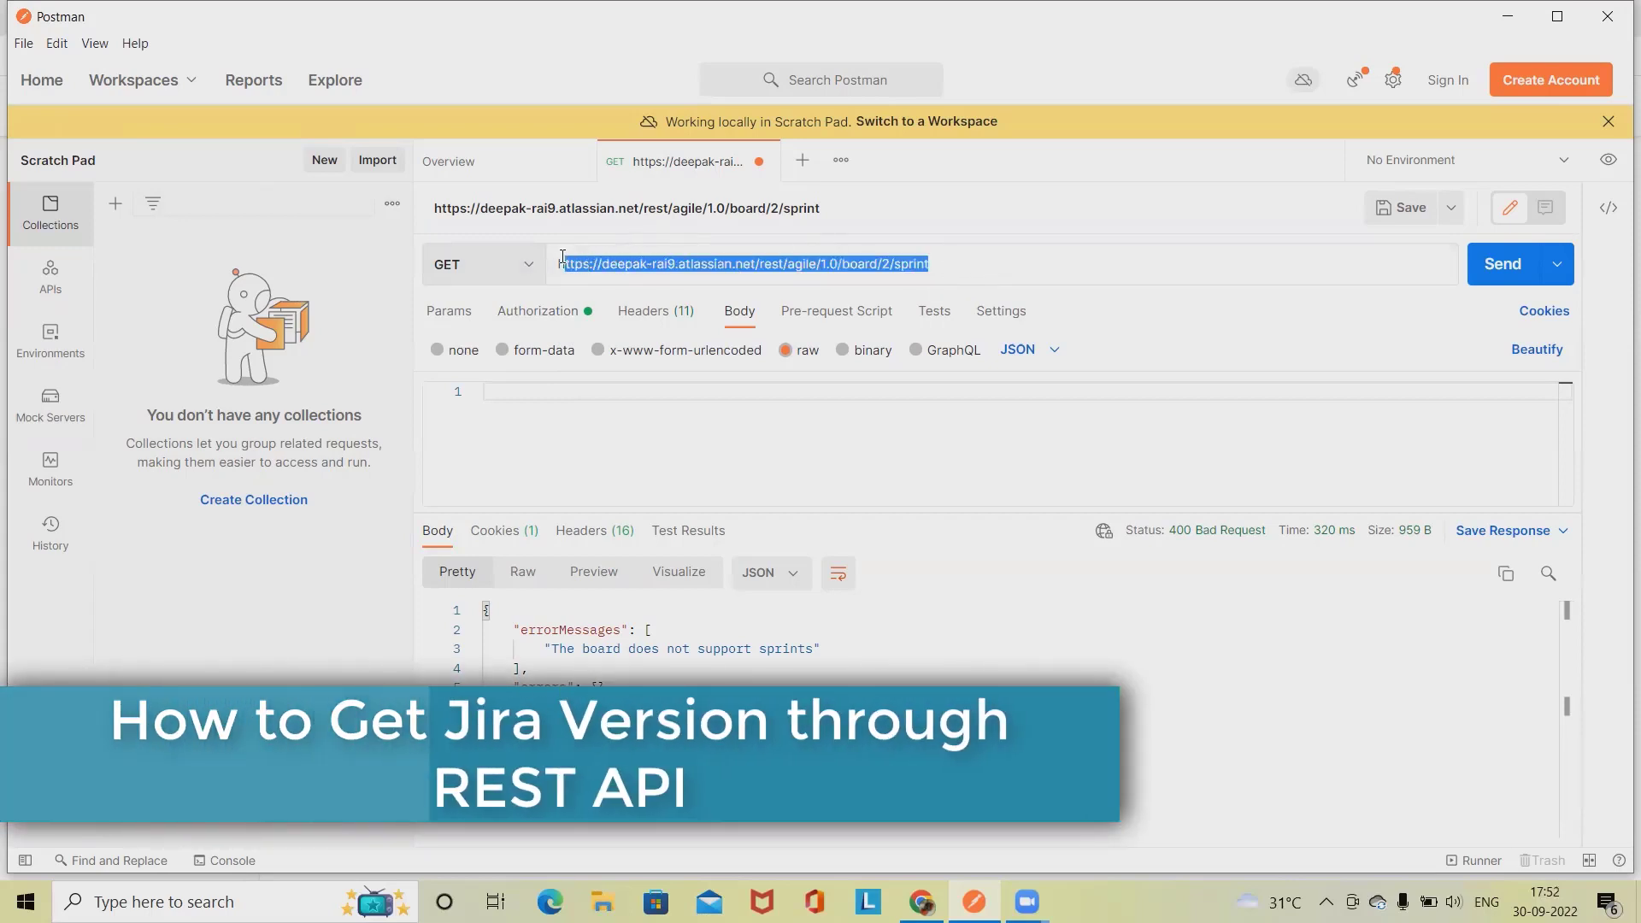
{"action": "left_click", "coordinate": [754, 263]}
{"action": "left_click_drag", "start_coordinate": [754, 263], "coordinate": [530, 241]}
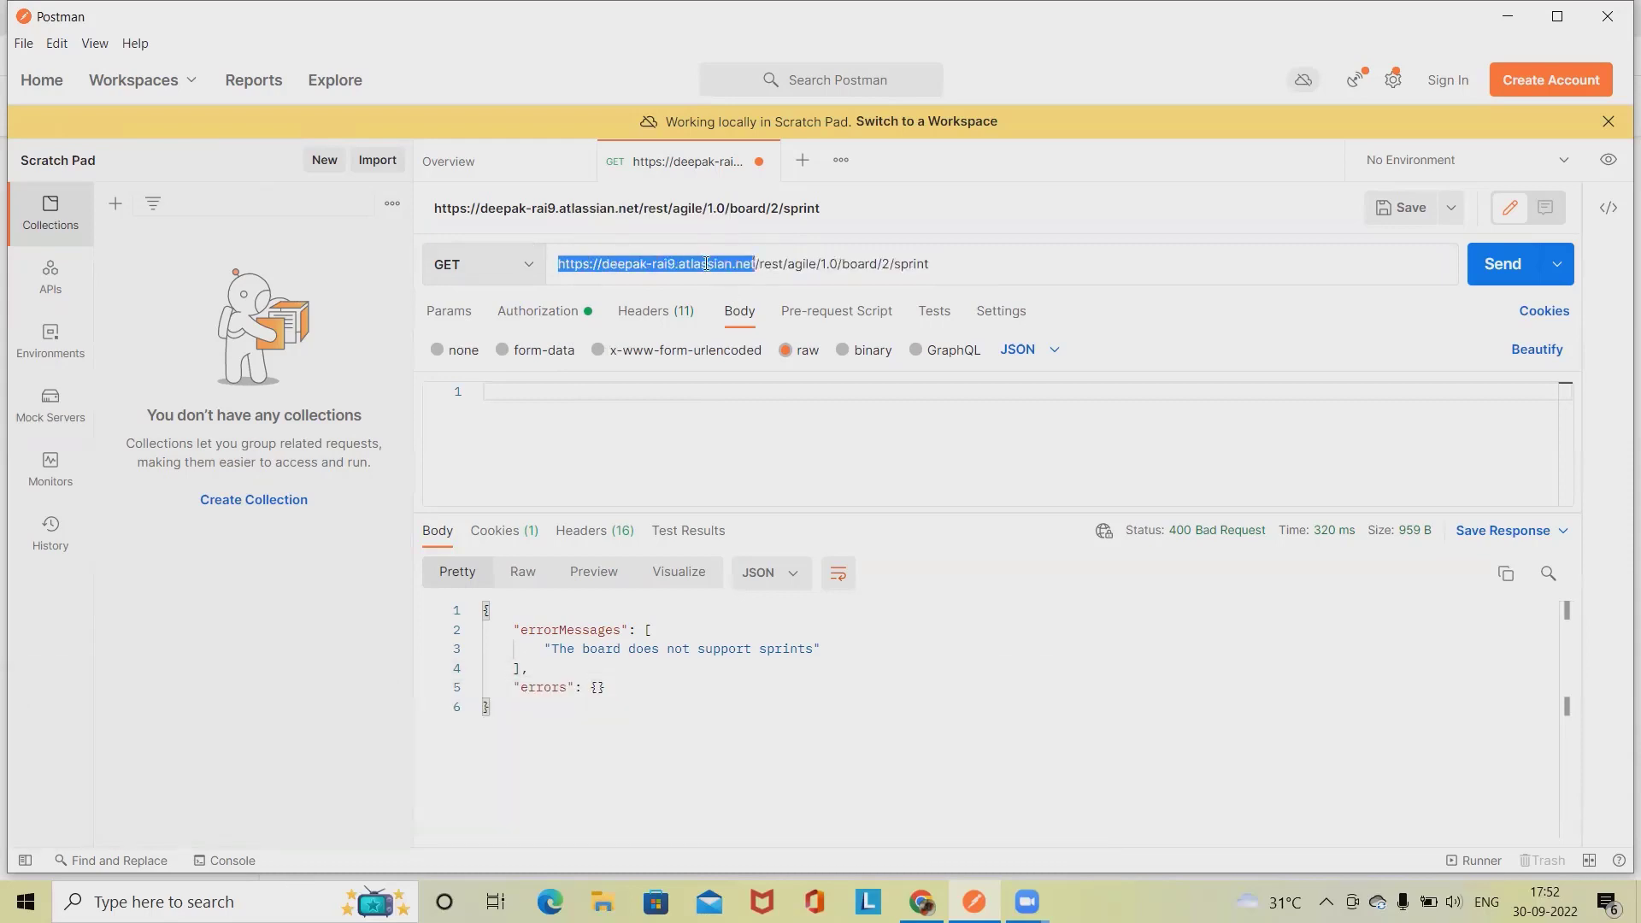
{"action": "left_click", "coordinate": [921, 902]}
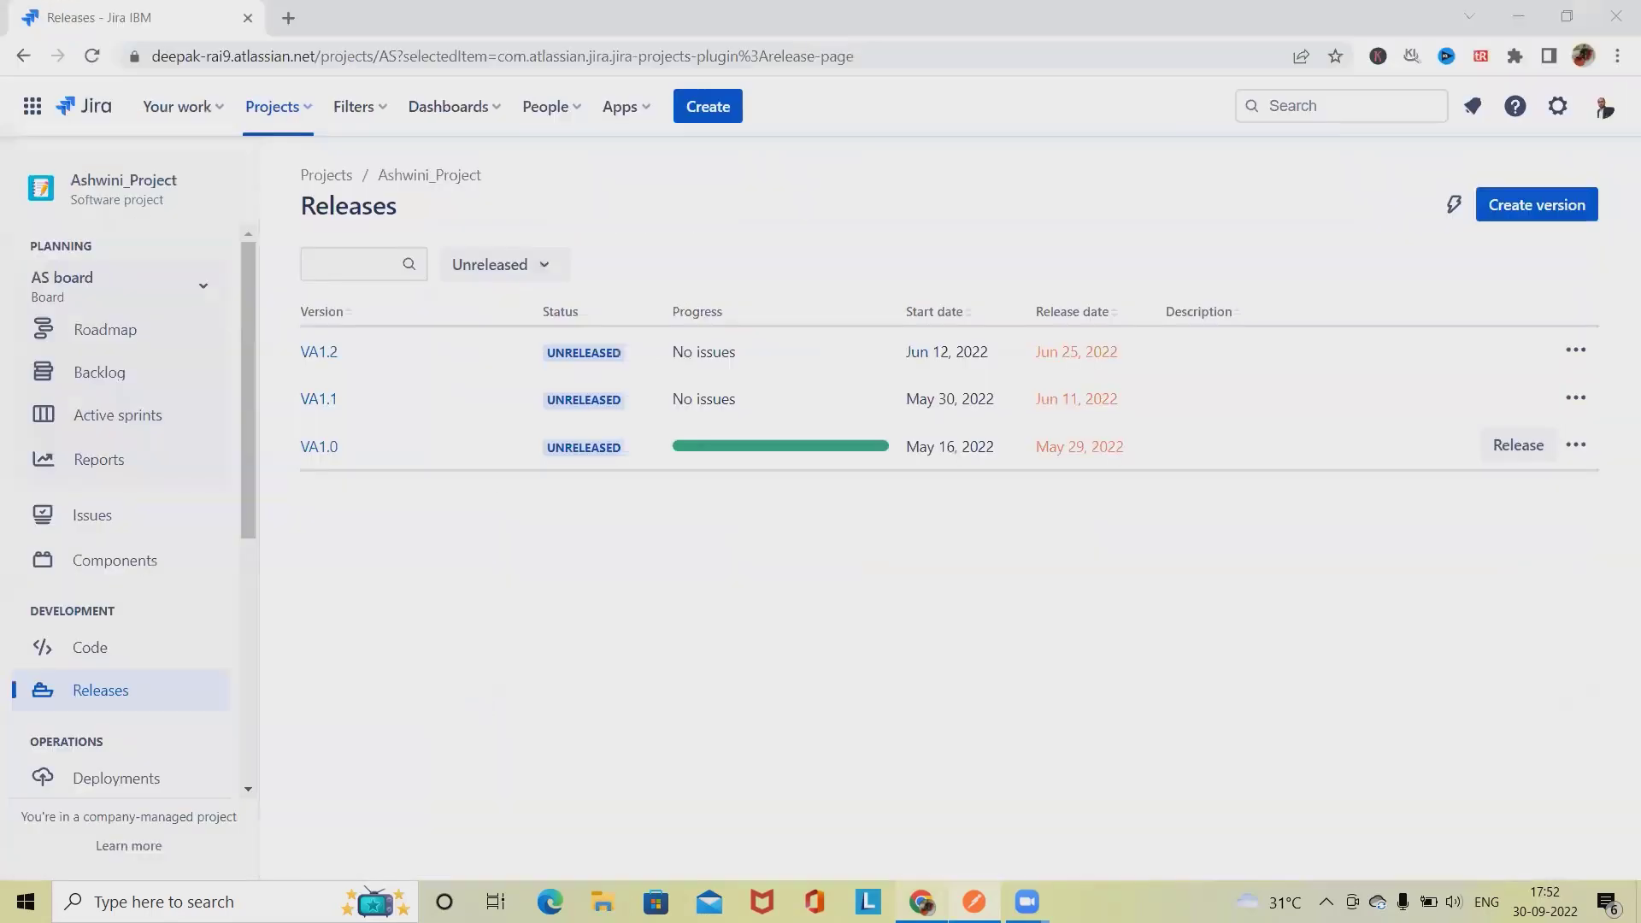
- Select the Jira site host in Chrome's address bar, then return to Postman's board/2/sprint request
{"action": "left_click", "coordinate": [271, 53]}
{"action": "left_click", "coordinate": [366, 57]}
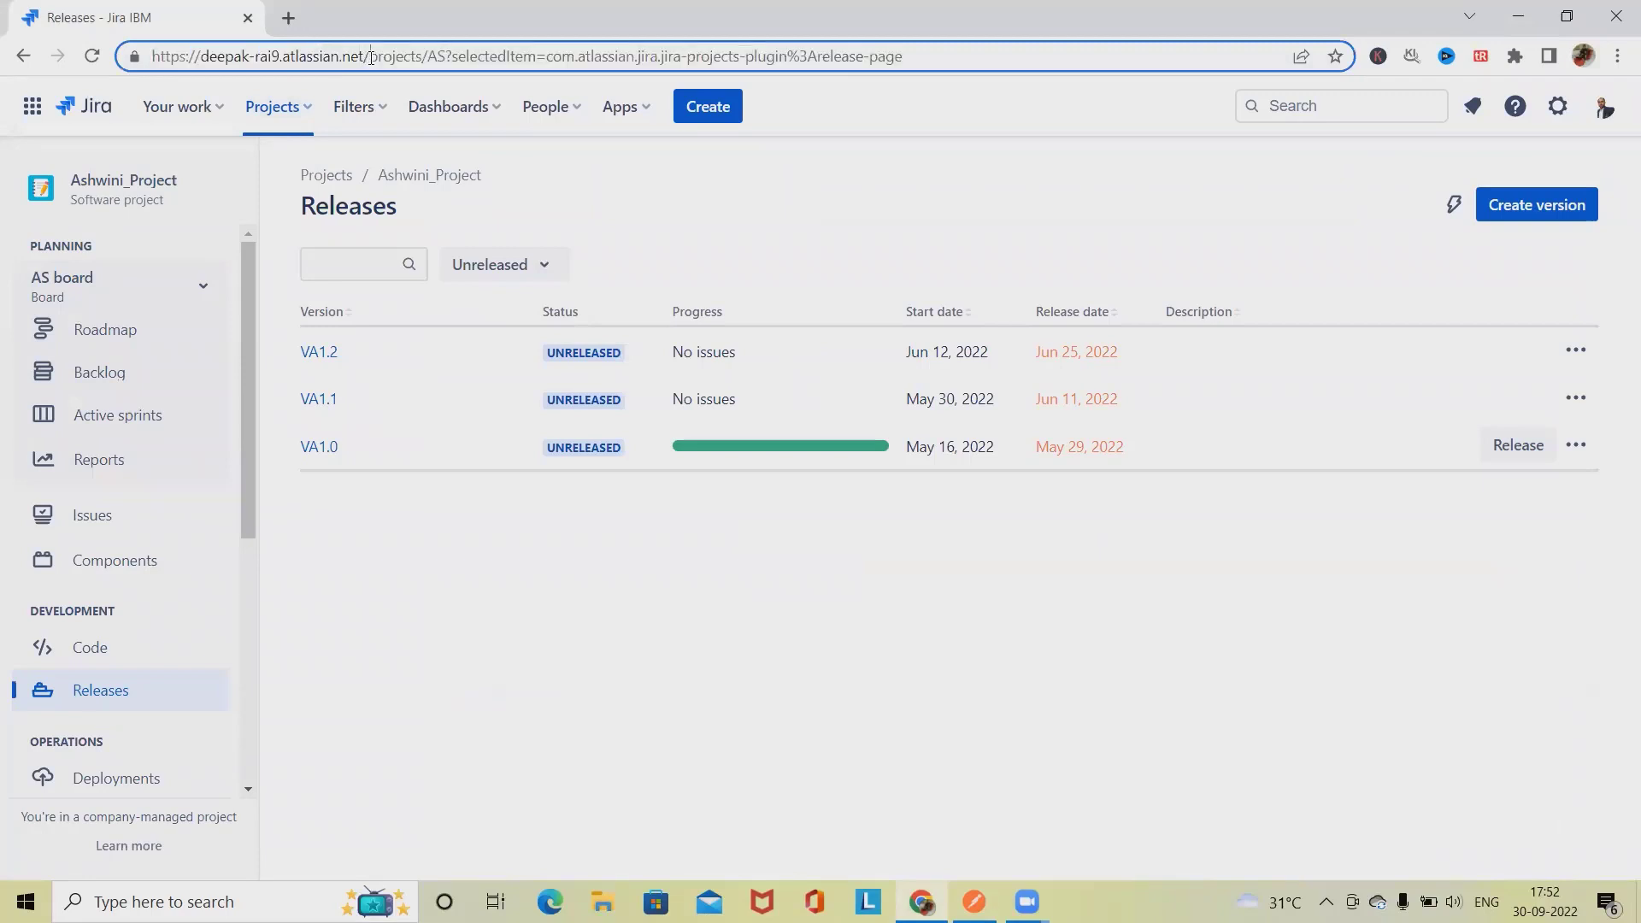
{"action": "left_click_drag", "start_coordinate": [371, 57], "coordinate": [128, 58]}
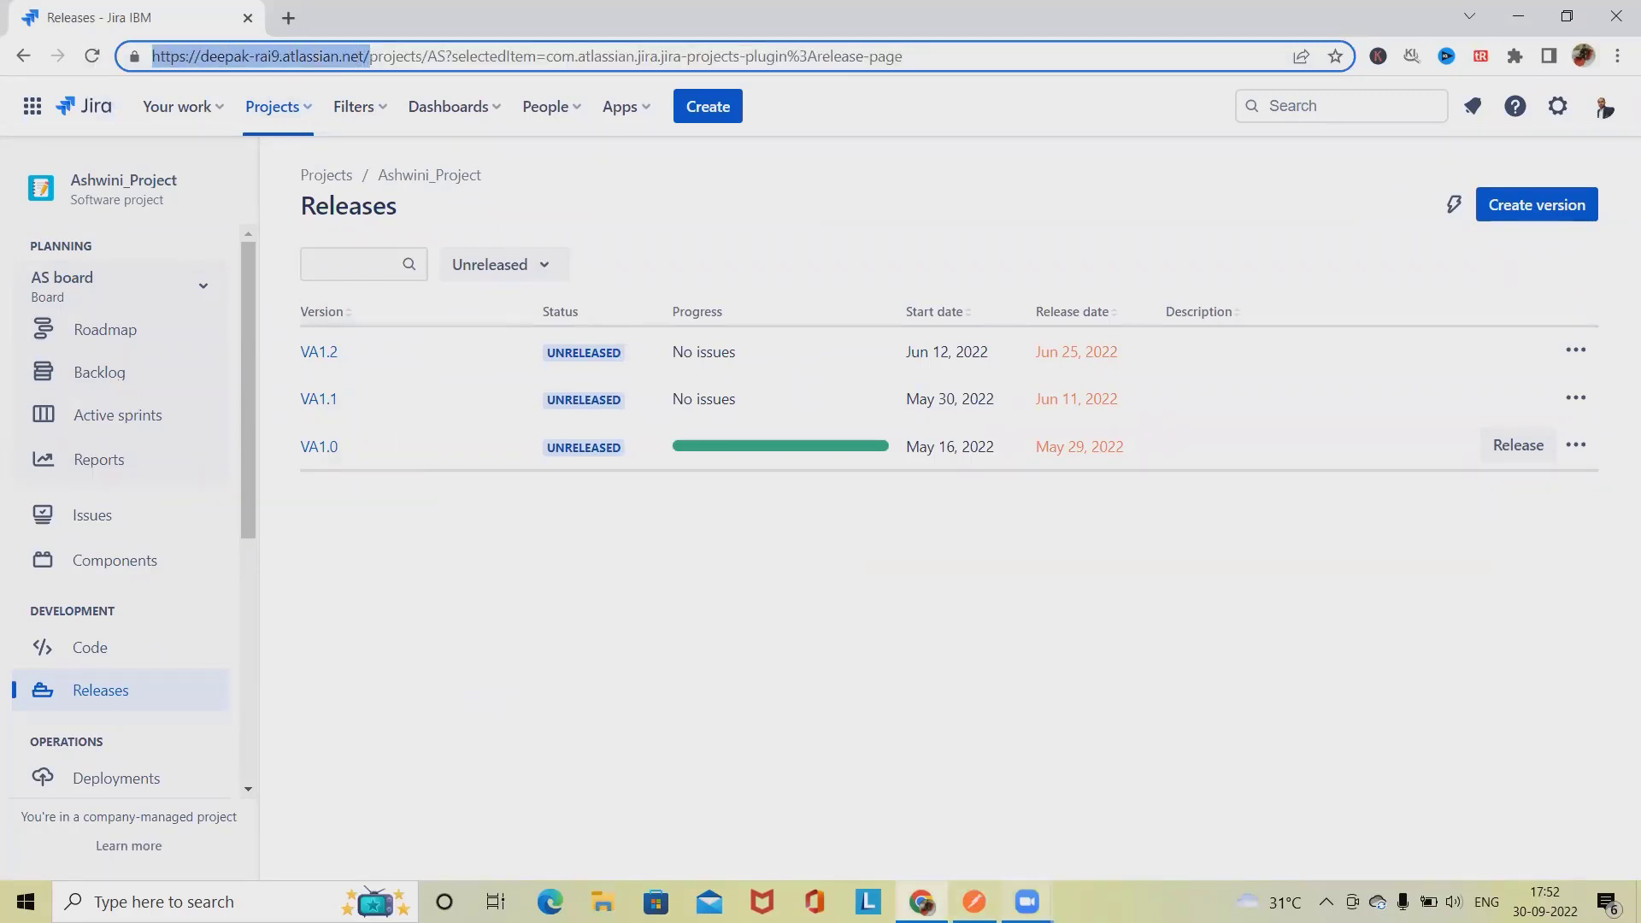
{"action": "left_click", "coordinate": [975, 902]}
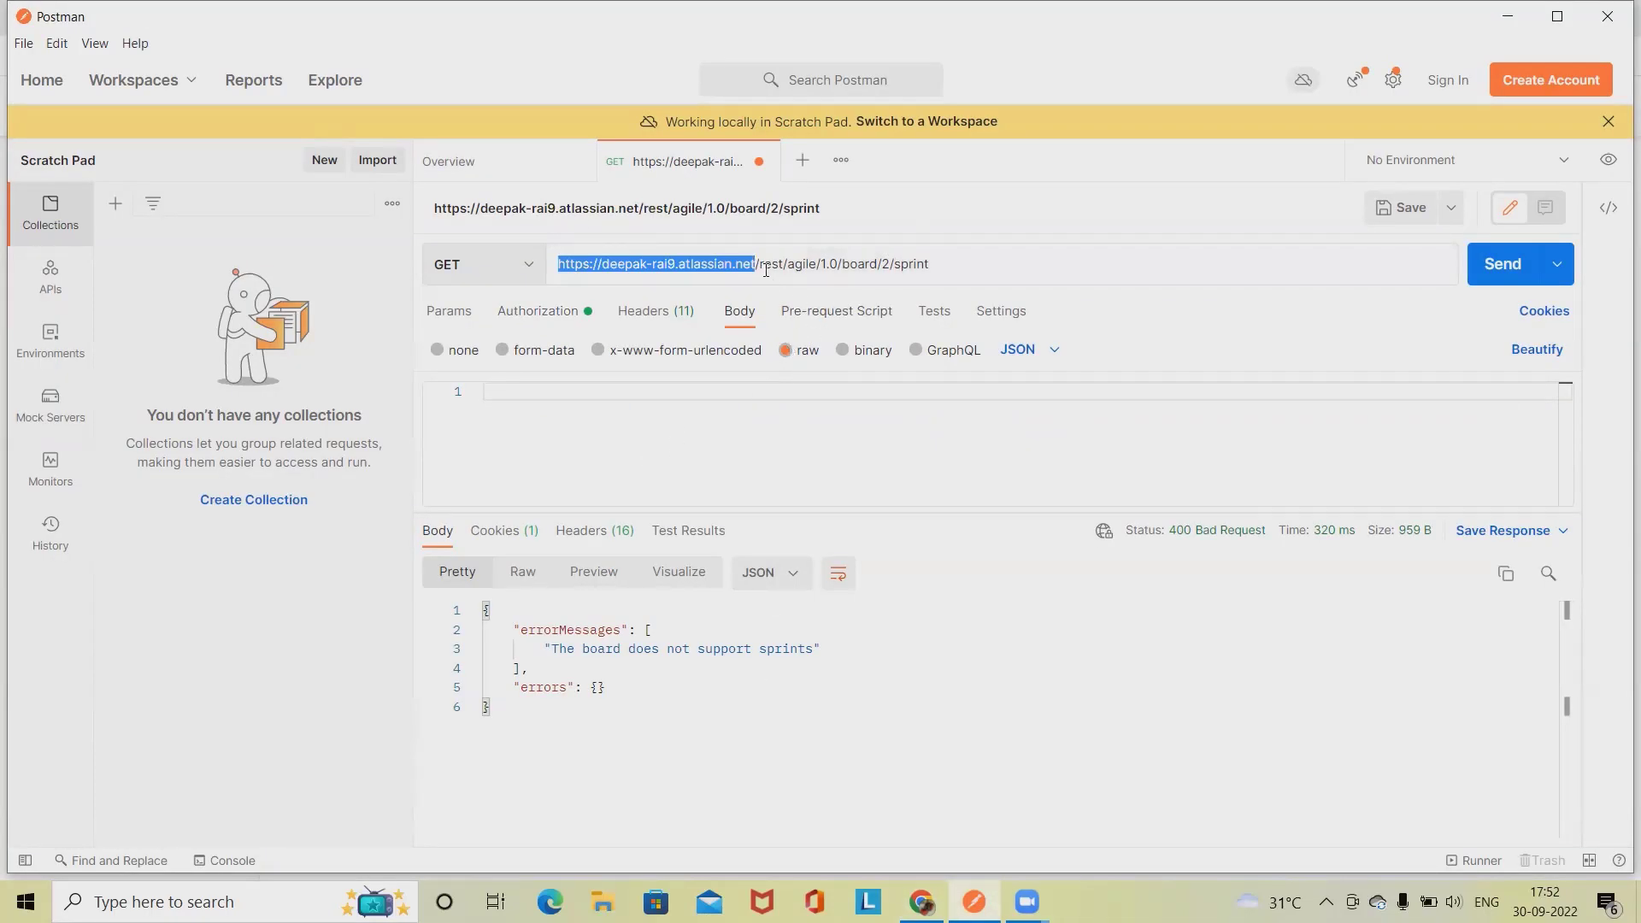
- Trim '2/sprint' so the URL ends at /rest/agile/1.0/board/ and send the request
{"action": "left_click_drag", "start_coordinate": [764, 263], "coordinate": [793, 262]}
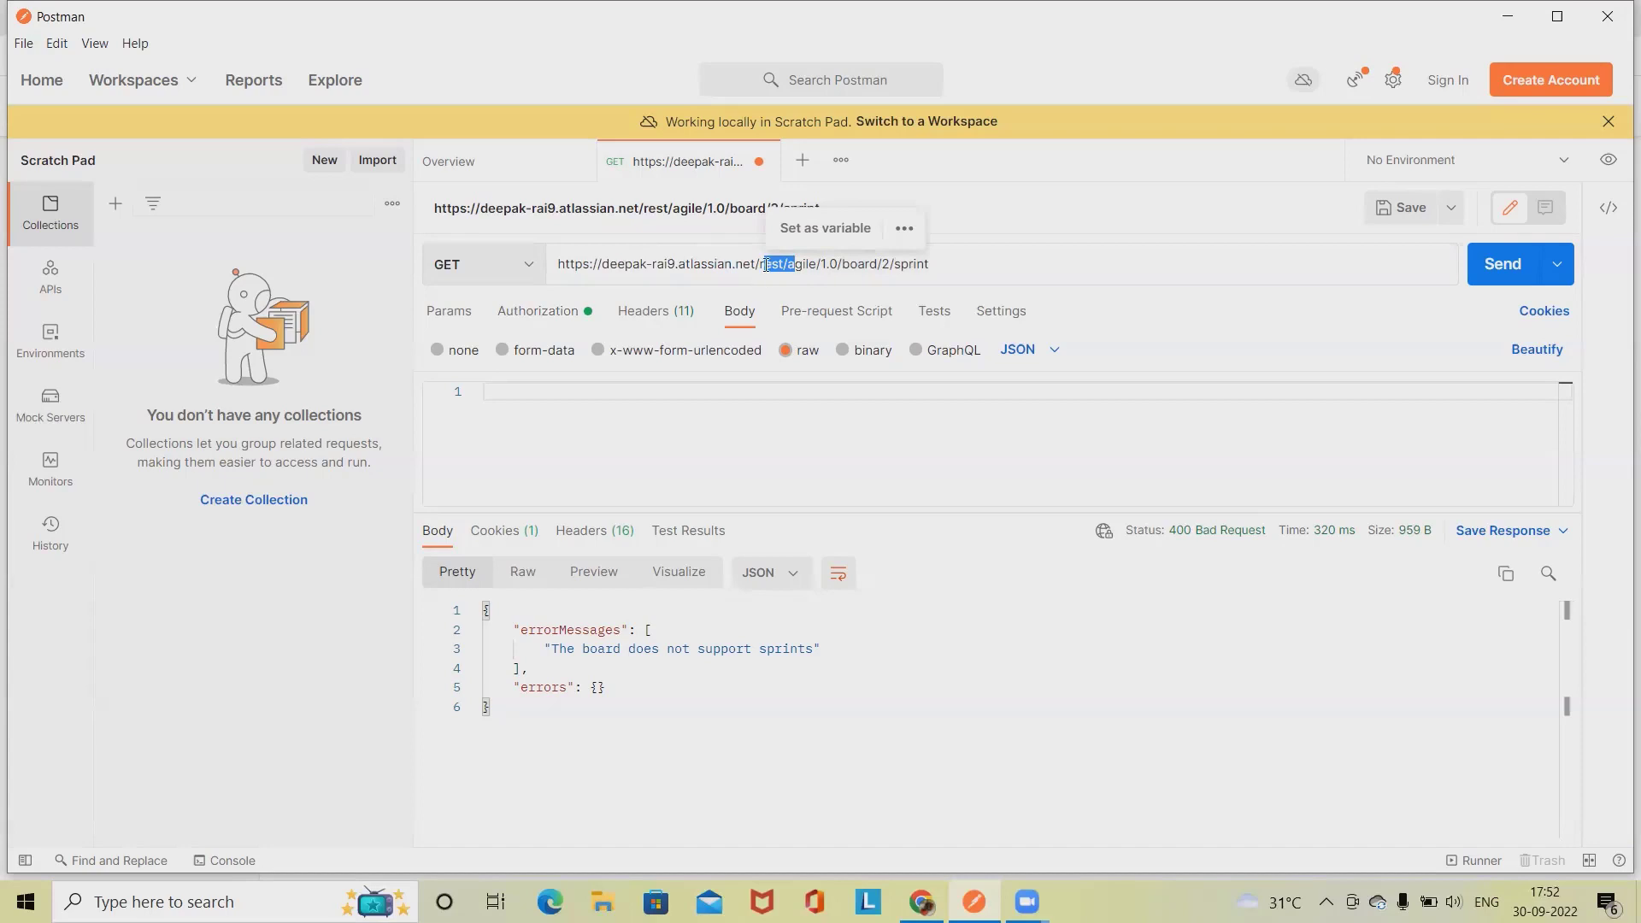
{"action": "left_click", "coordinate": [788, 264]}
{"action": "left_click_drag", "start_coordinate": [788, 264], "coordinate": [956, 251]}
{"action": "left_click", "coordinate": [857, 263]}
{"action": "left_click", "coordinate": [889, 268]}
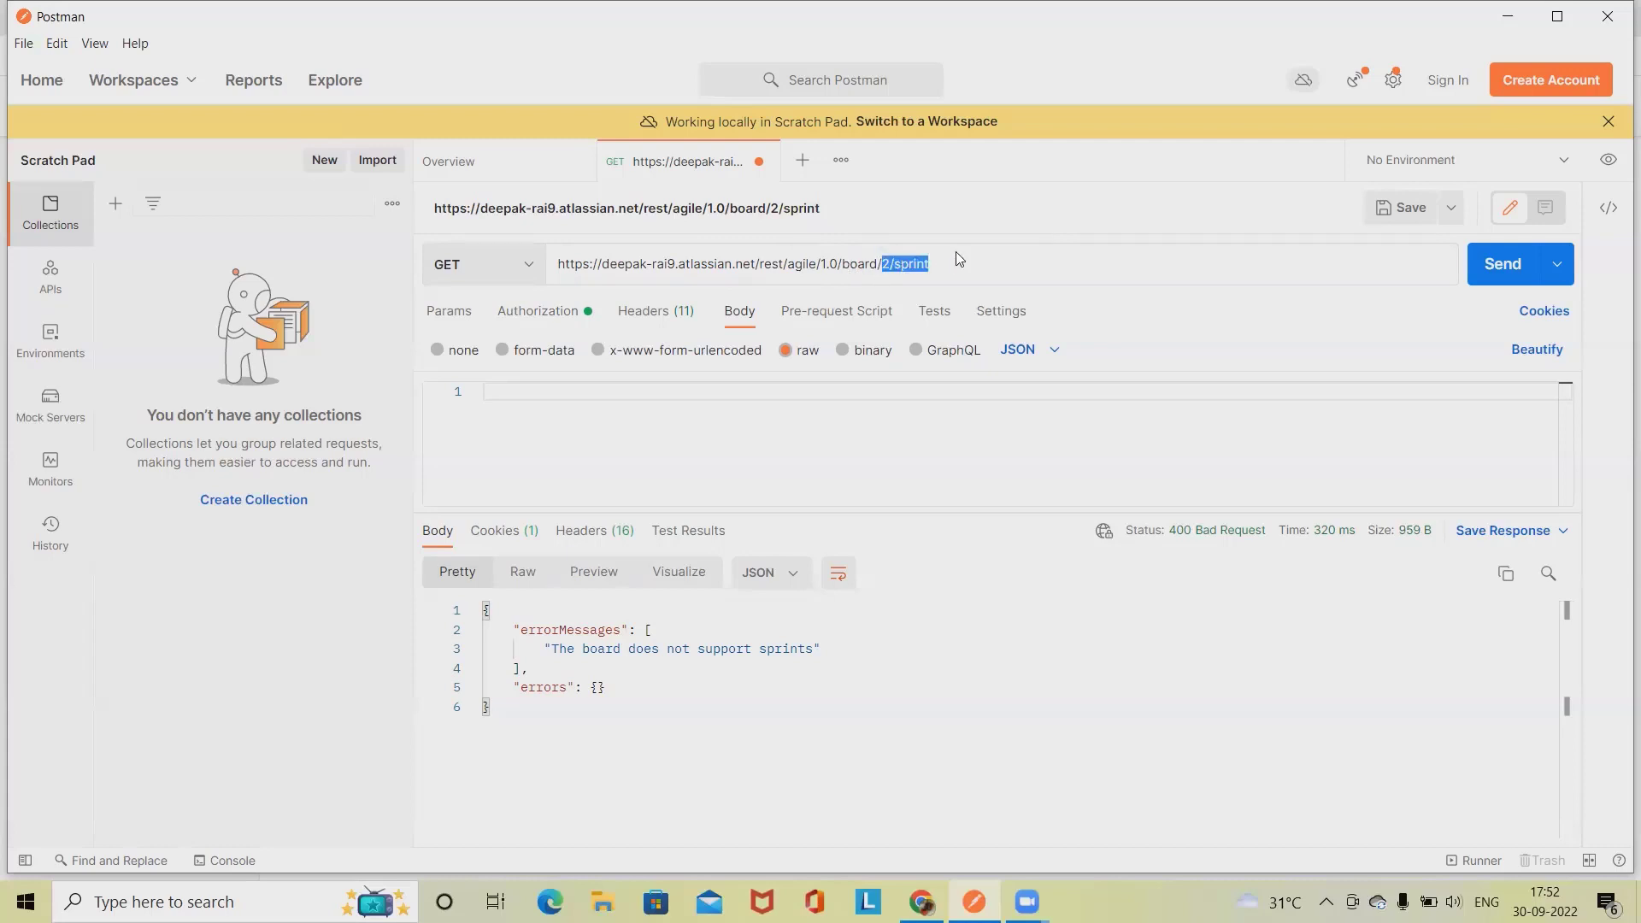
{"action": "key", "text": "BackSpace"}
{"action": "left_click", "coordinate": [1509, 273]}
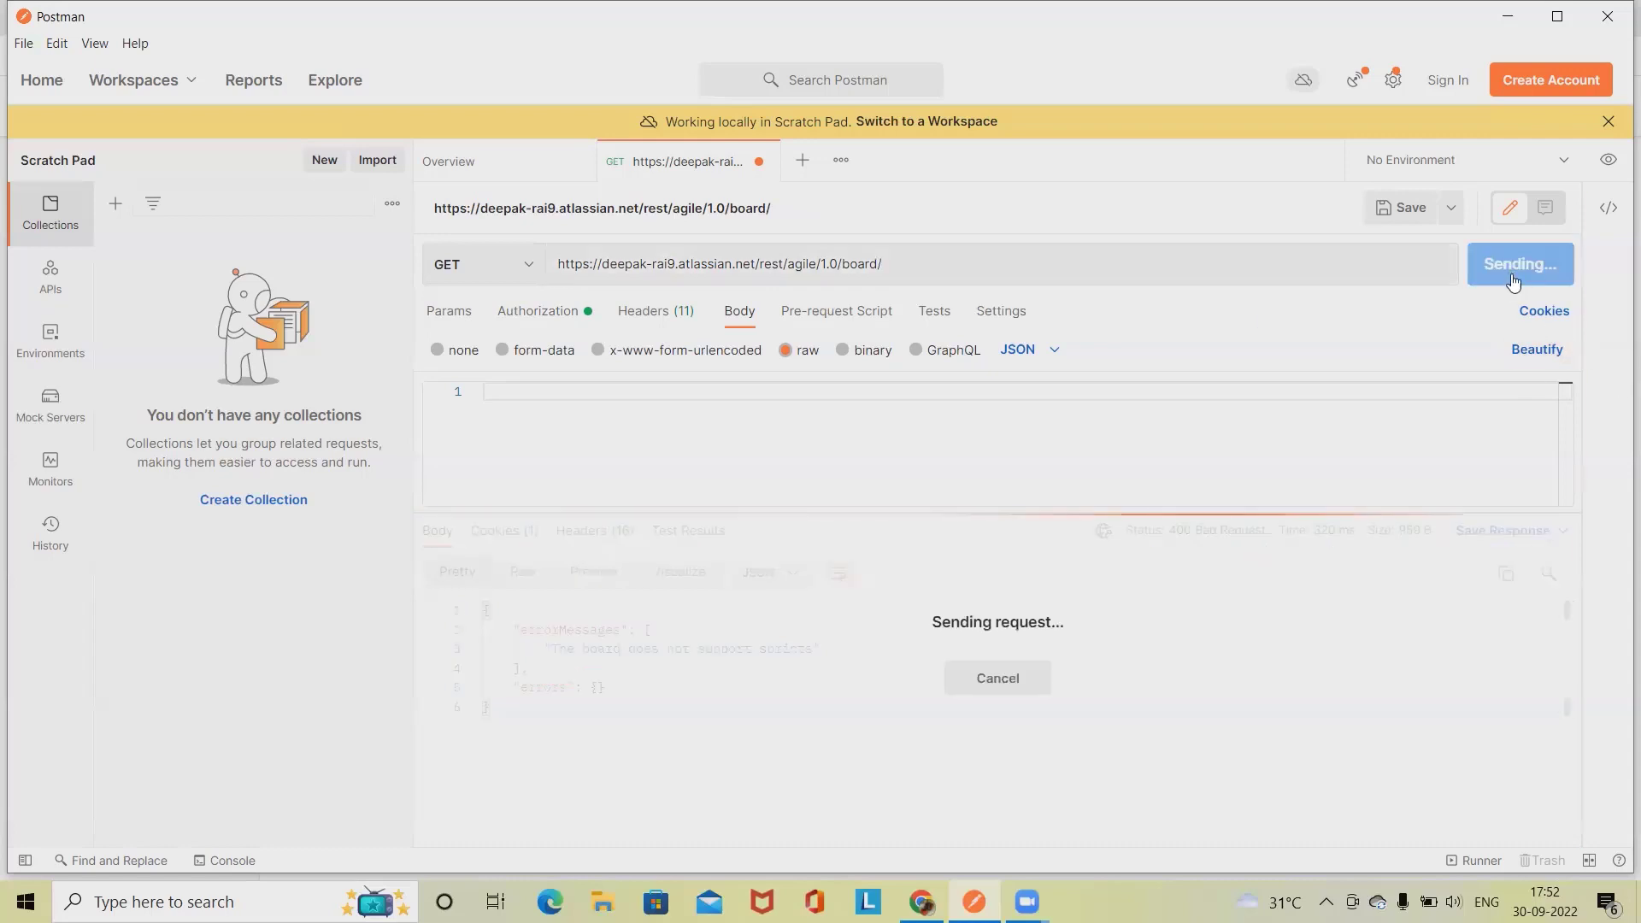
- Scroll through the 200 OK Pretty JSON list of boards to find the board ids
{"action": "triple_click", "coordinate": [935, 263]}
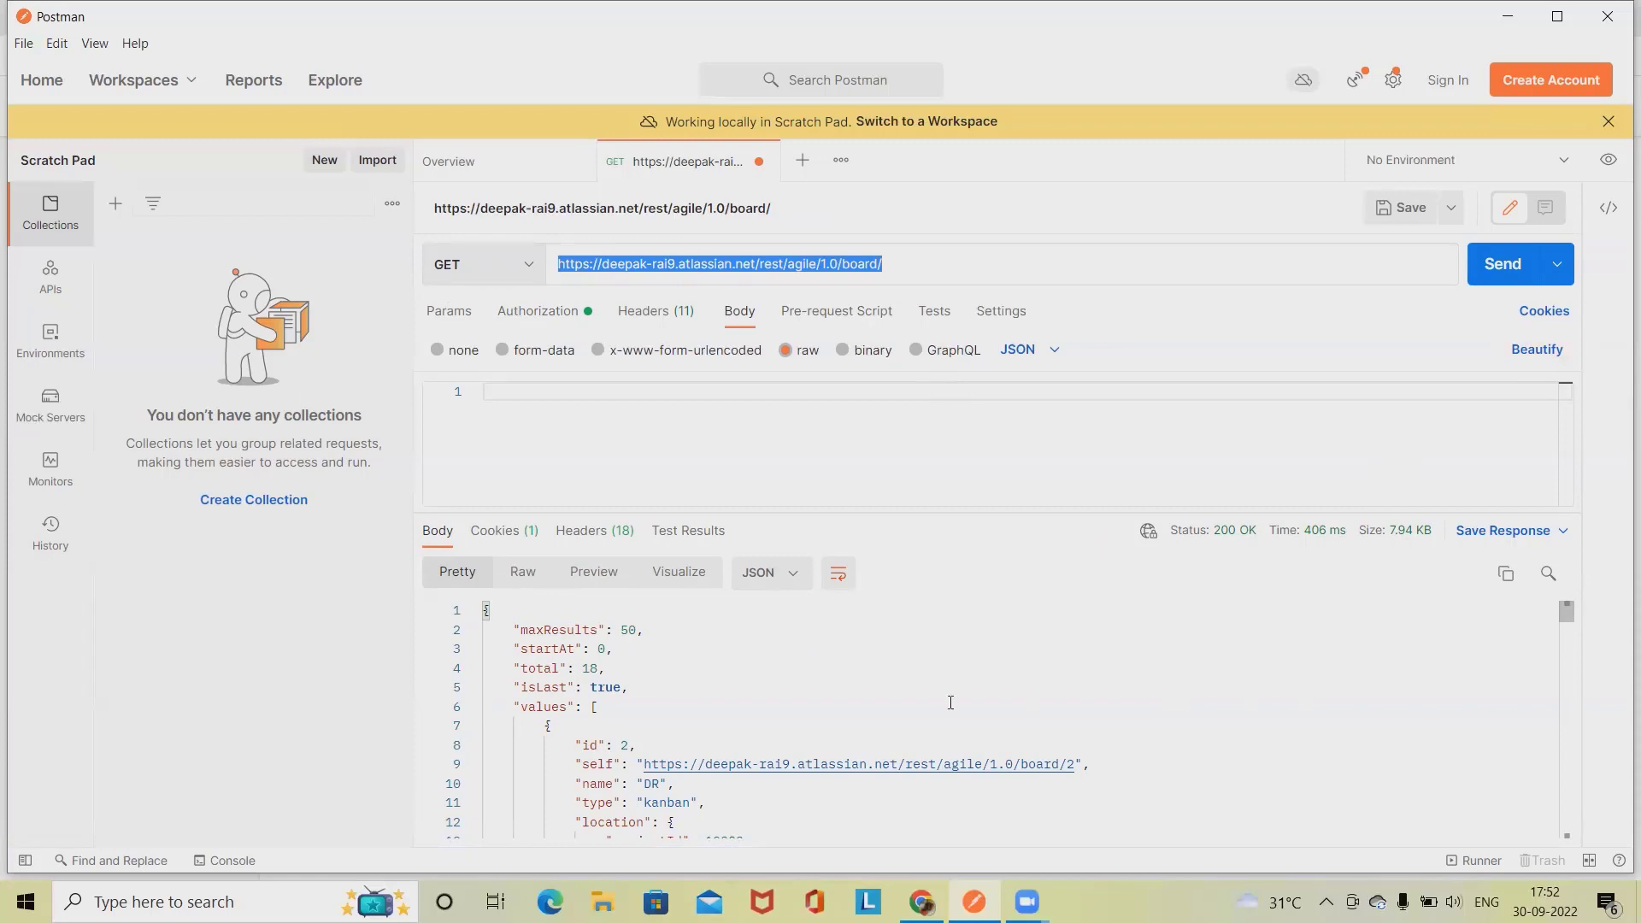
{"action": "scroll", "coordinate": [976, 678], "scroll_direction": "down", "scroll_amount": 3}
{"action": "scroll", "coordinate": [706, 721], "scroll_direction": "up", "scroll_amount": 3}
{"action": "scroll", "coordinate": [653, 729], "scroll_direction": "down", "scroll_amount": 9}
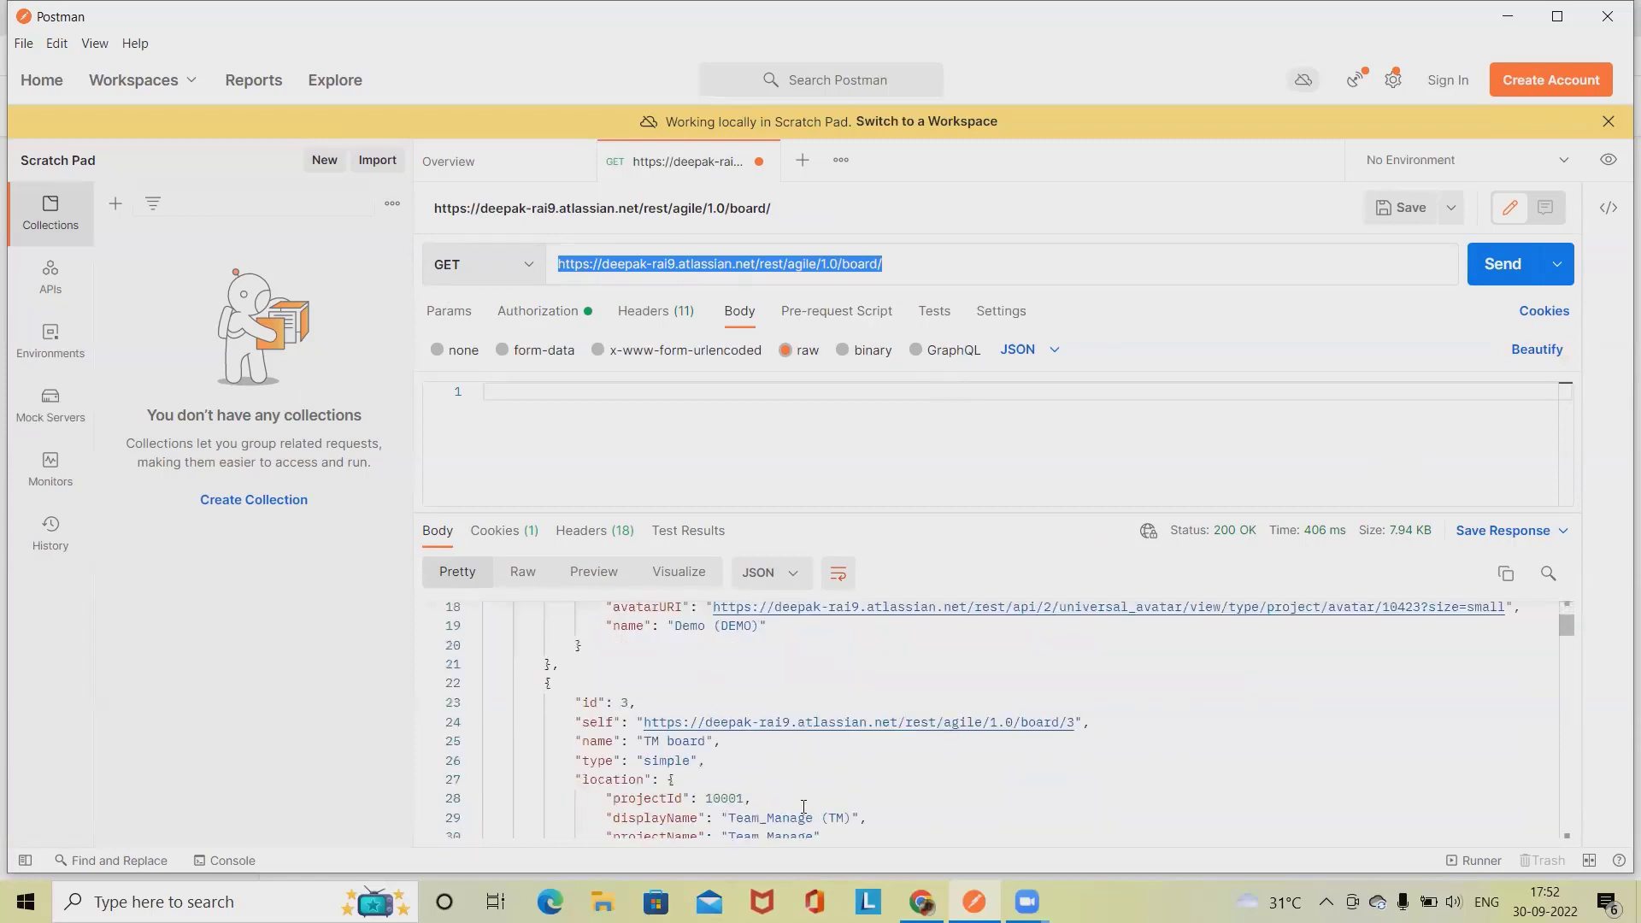
{"action": "scroll", "coordinate": [802, 808], "scroll_direction": "down", "scroll_amount": 10}
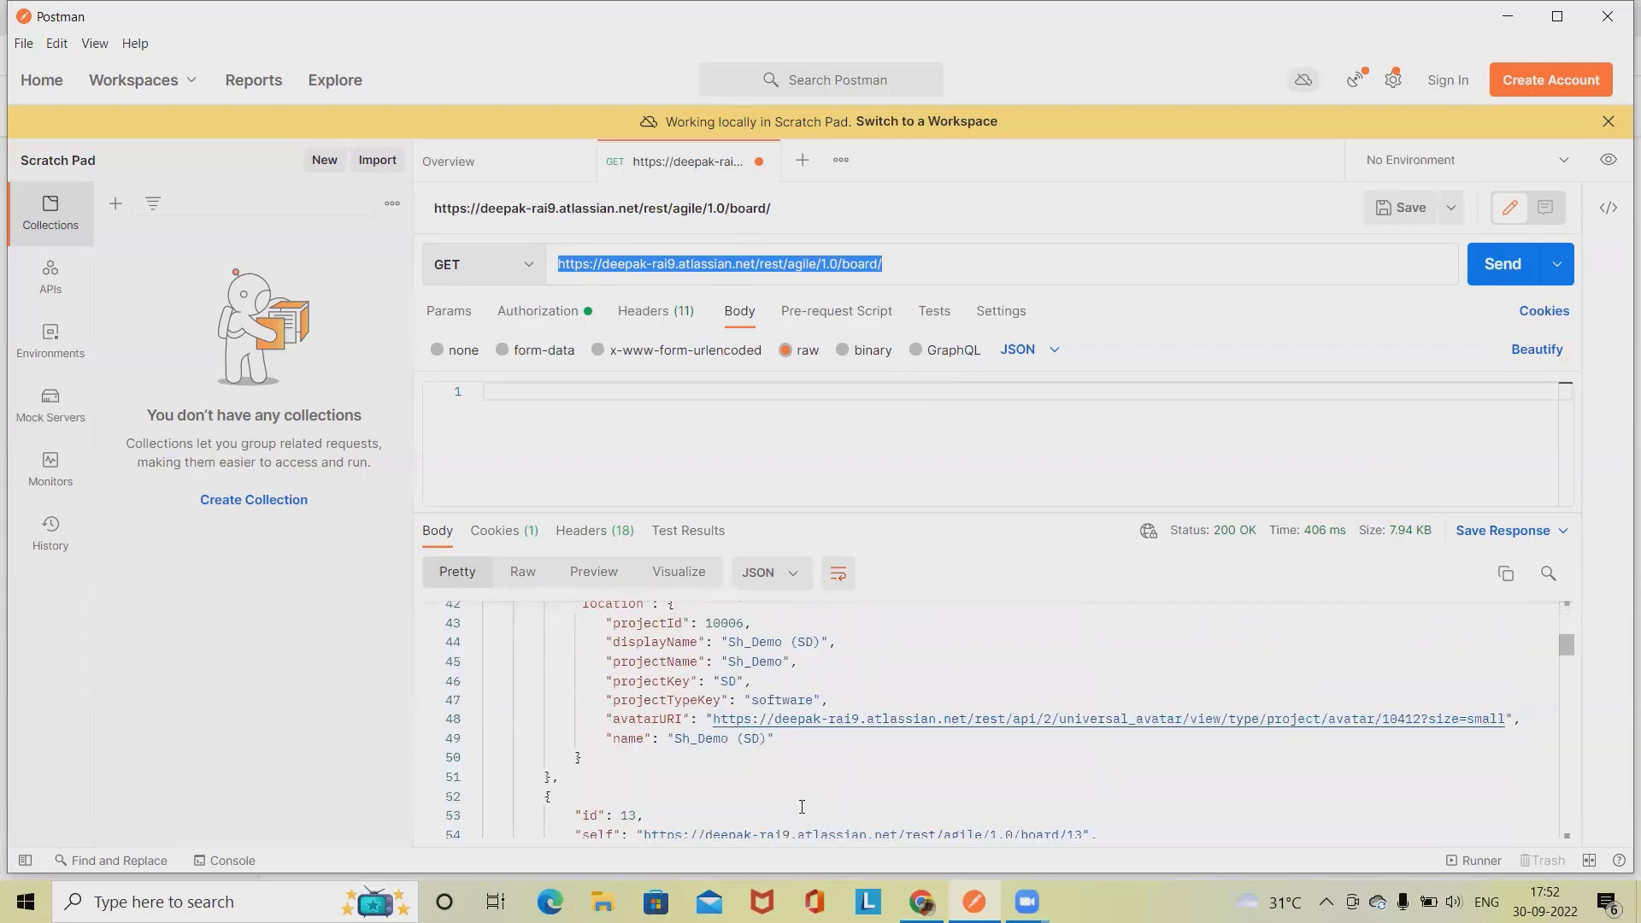
{"action": "scroll", "coordinate": [801, 807], "scroll_direction": "down", "scroll_amount": 3}
{"action": "scroll", "coordinate": [802, 809], "scroll_direction": "down", "scroll_amount": 3}
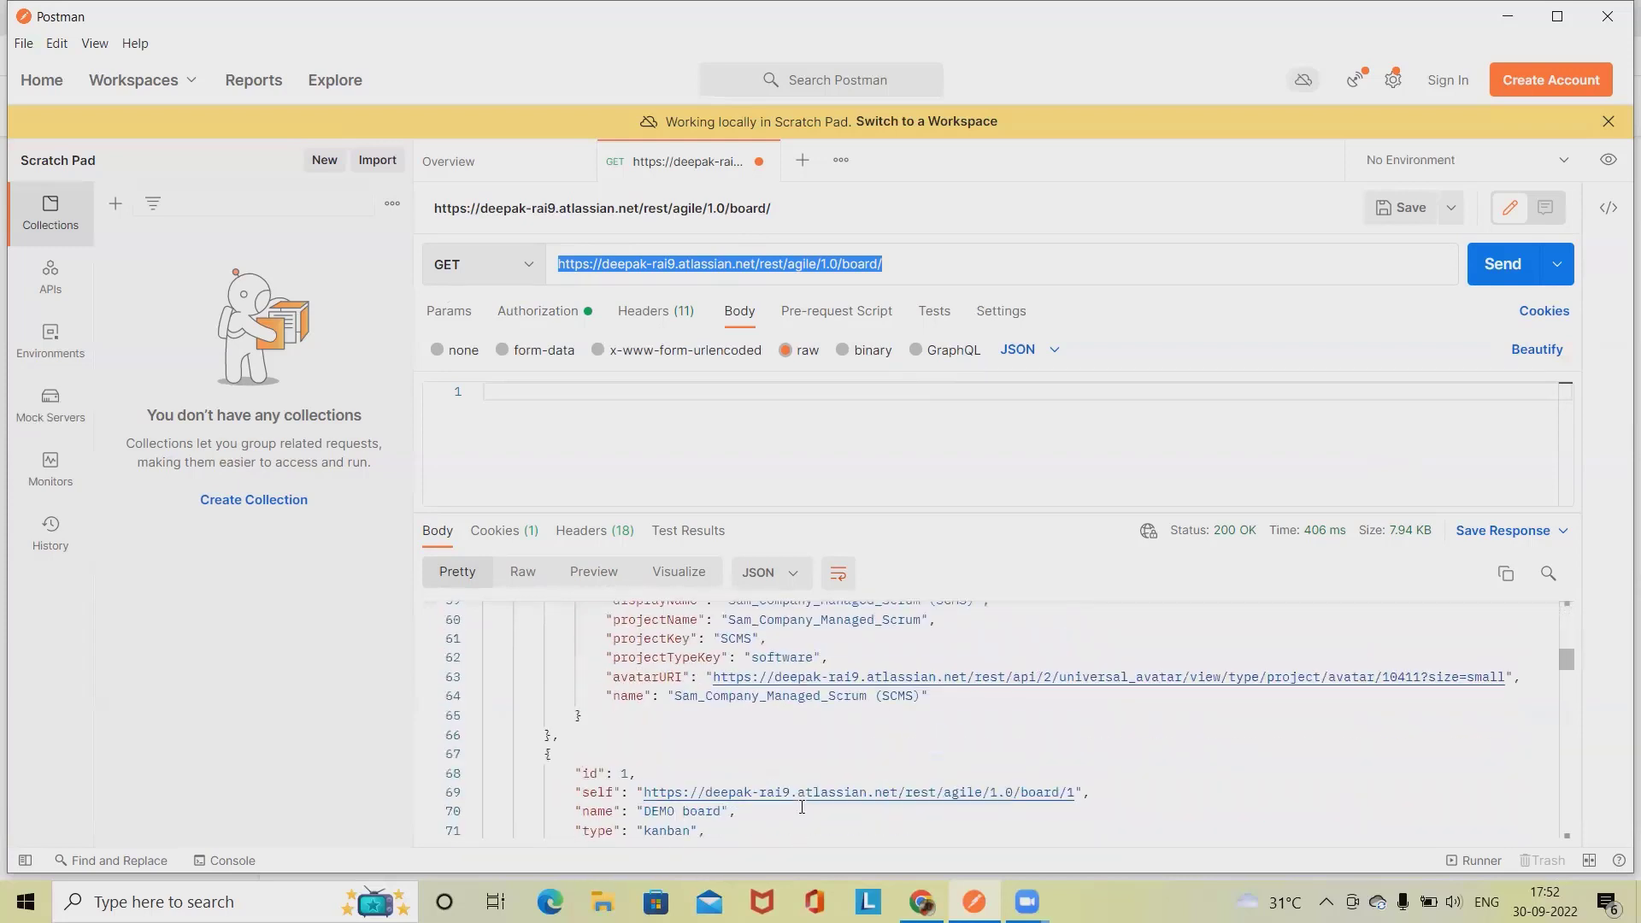
{"action": "scroll", "coordinate": [802, 809], "scroll_direction": "down", "scroll_amount": 5}
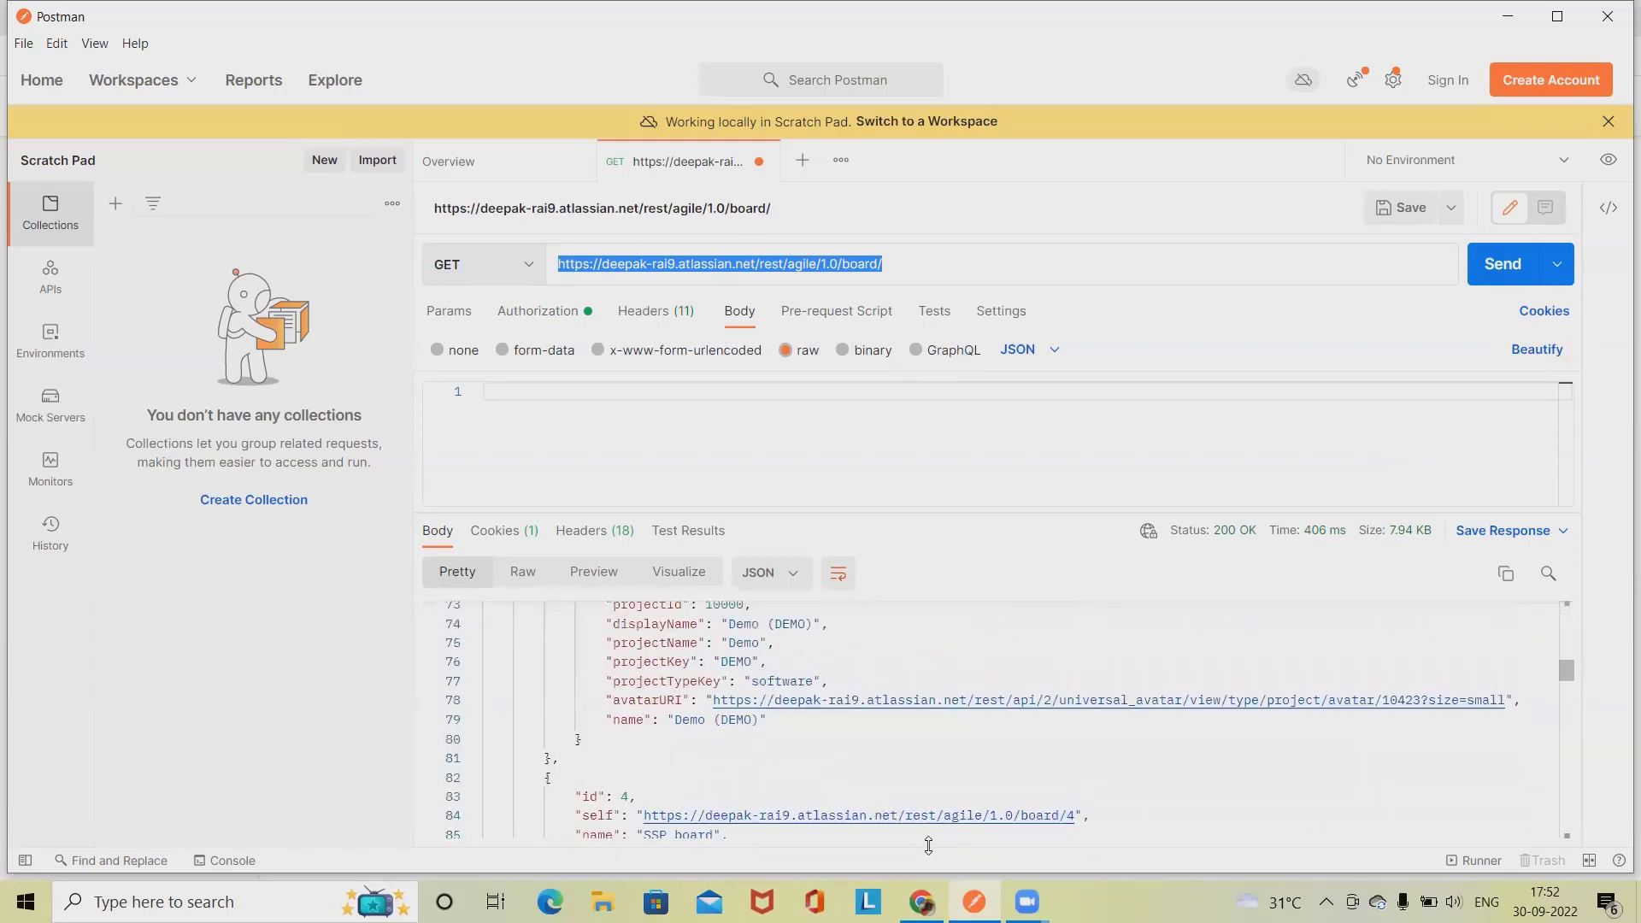
- Glance at the Jira Releases page, then keep scrolling the boards list to Ashwini_Project's board
{"action": "key", "text": "alt+Tab"}
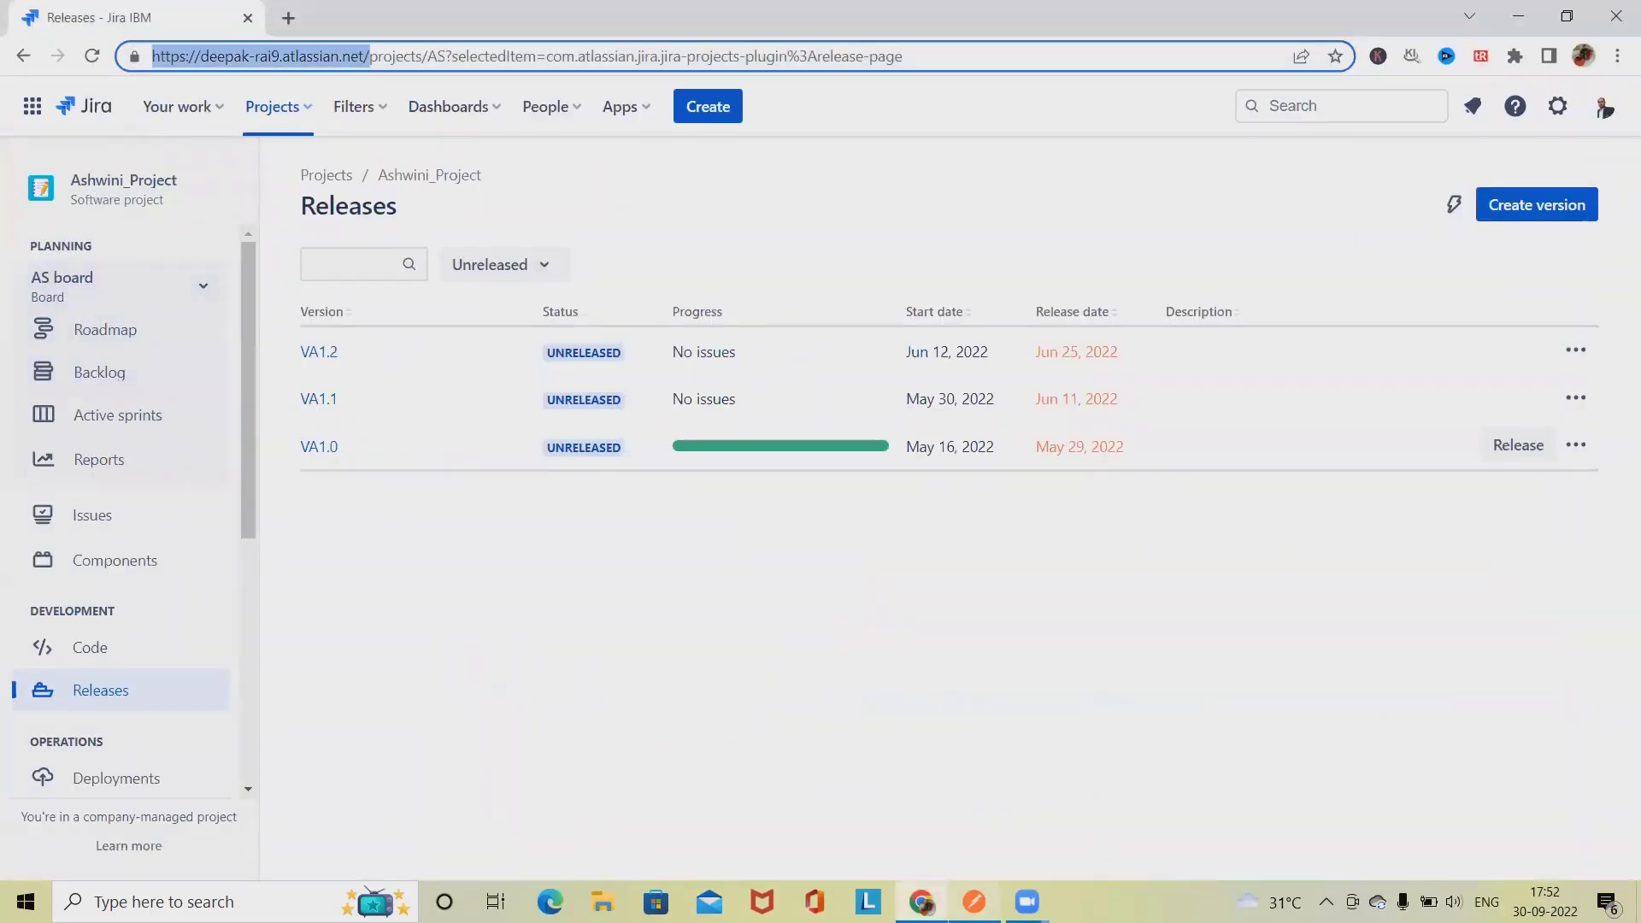
{"action": "left_click", "coordinate": [975, 902]}
{"action": "scroll", "coordinate": [670, 740], "scroll_direction": "down", "scroll_amount": 3}
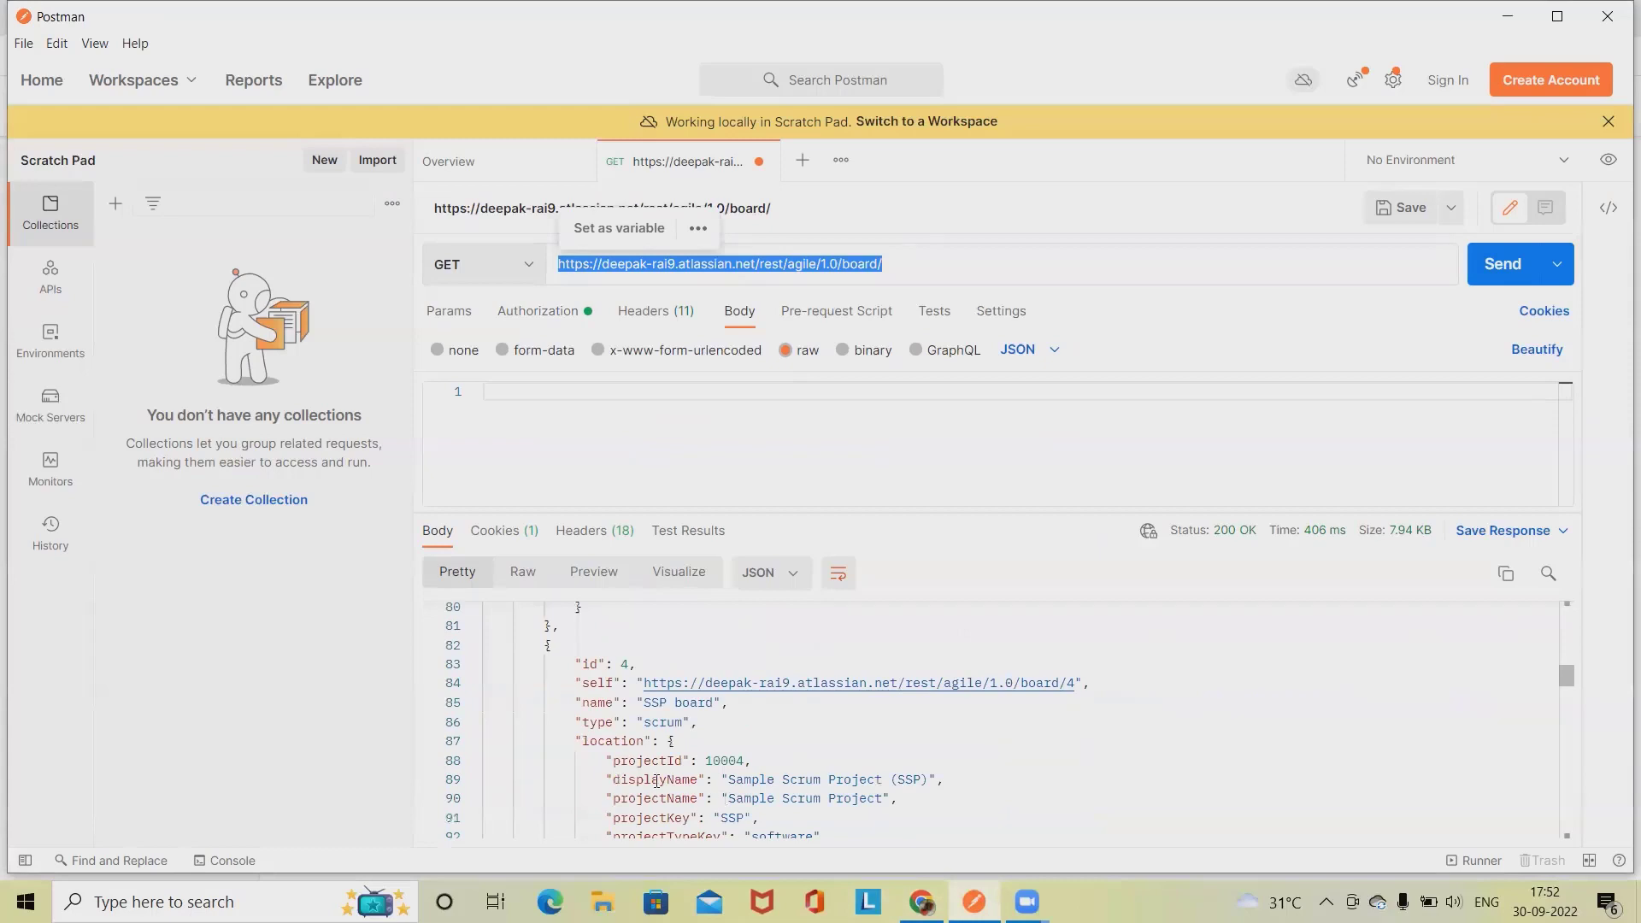
{"action": "scroll", "coordinate": [669, 740], "scroll_direction": "down", "scroll_amount": 6}
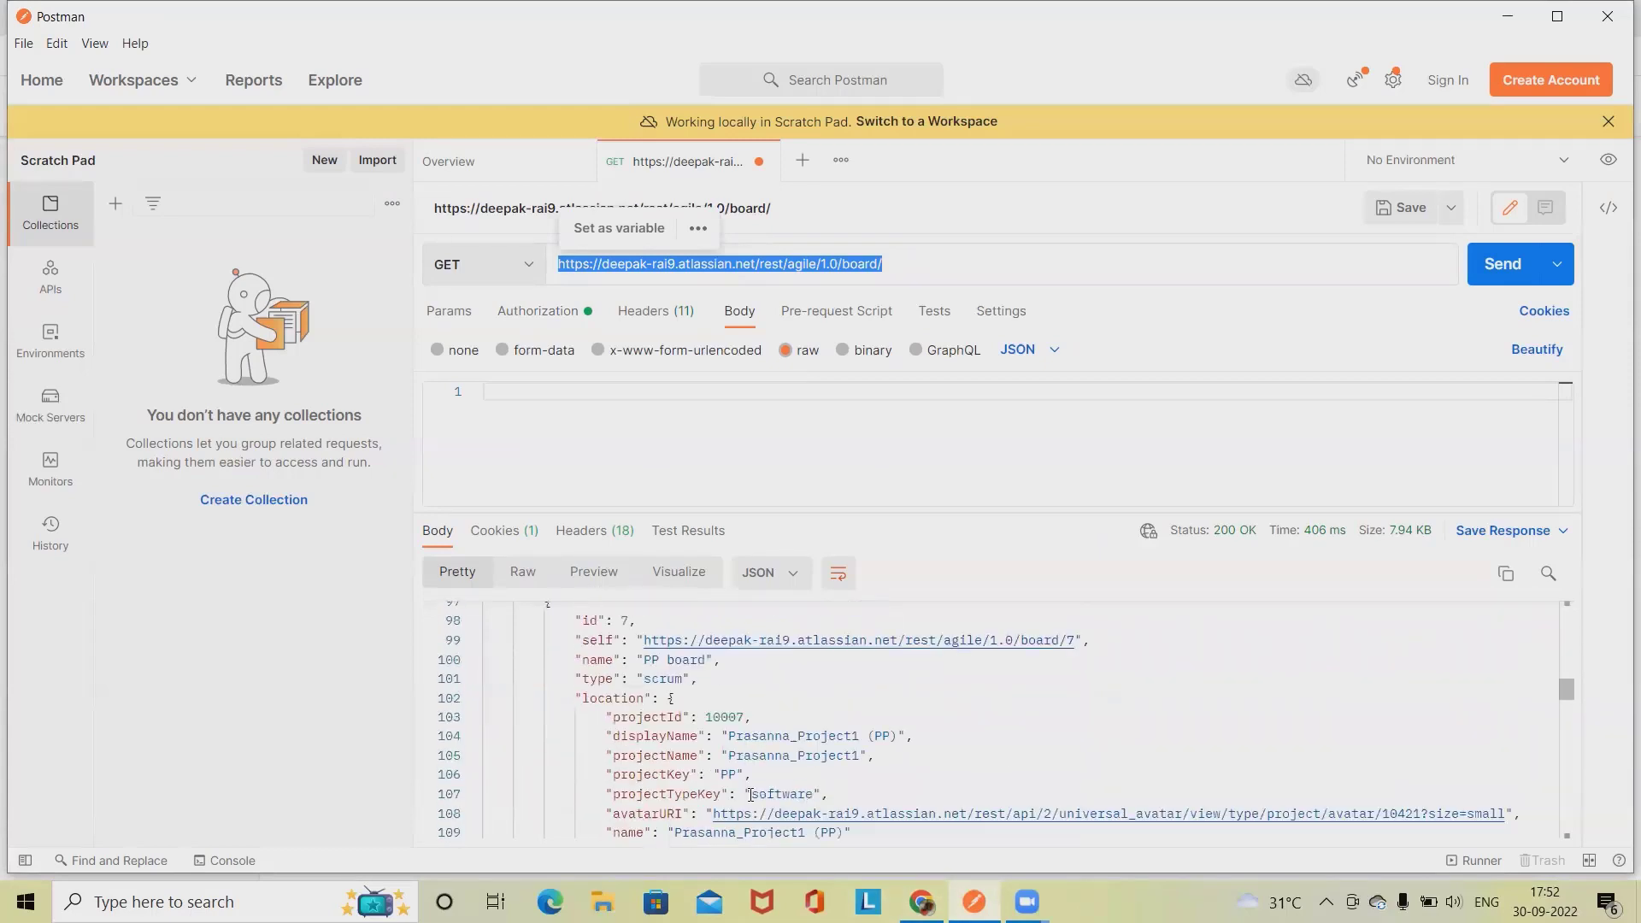
{"action": "scroll", "coordinate": [751, 804], "scroll_direction": "down", "scroll_amount": 9}
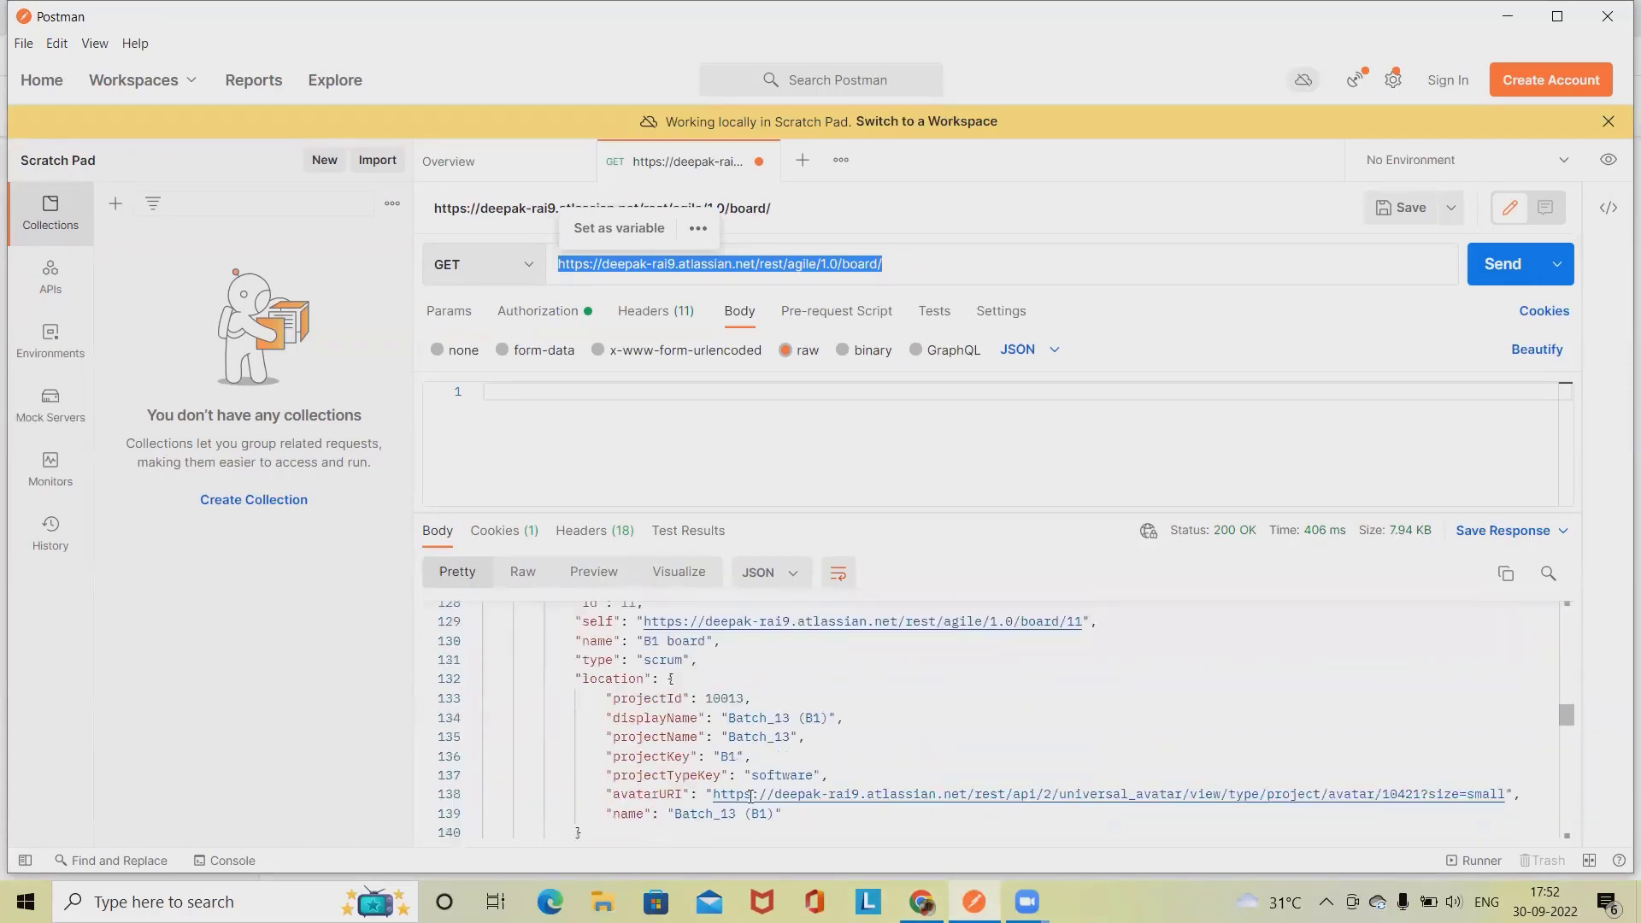
{"action": "scroll", "coordinate": [751, 797], "scroll_direction": "down", "scroll_amount": 6}
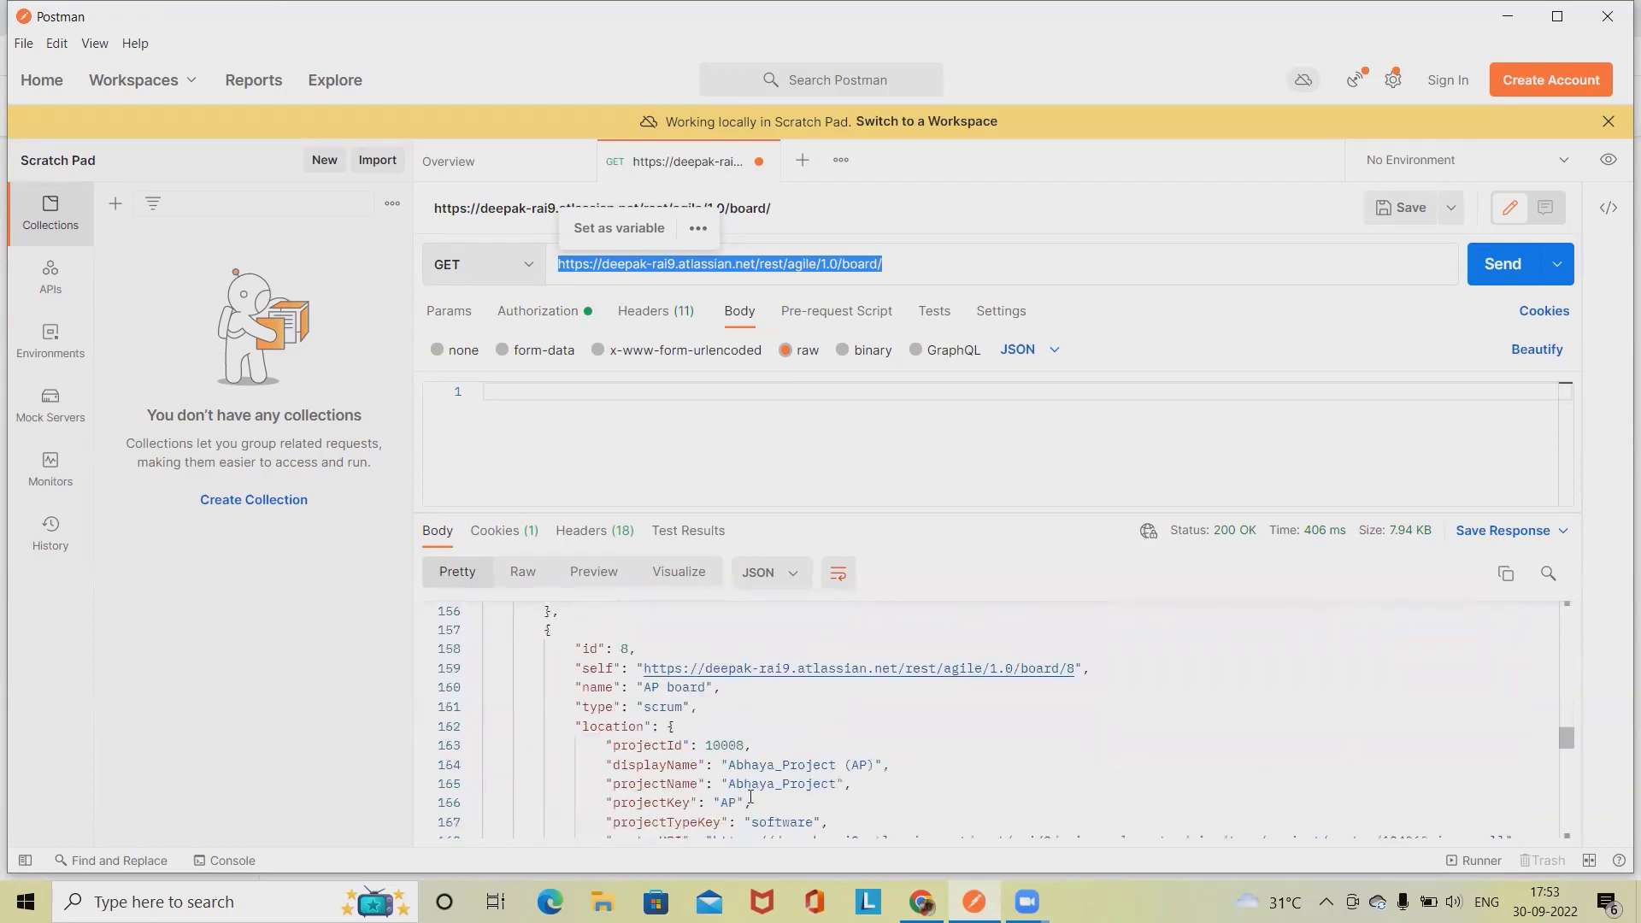
{"action": "scroll", "coordinate": [751, 797], "scroll_direction": "down", "scroll_amount": 7}
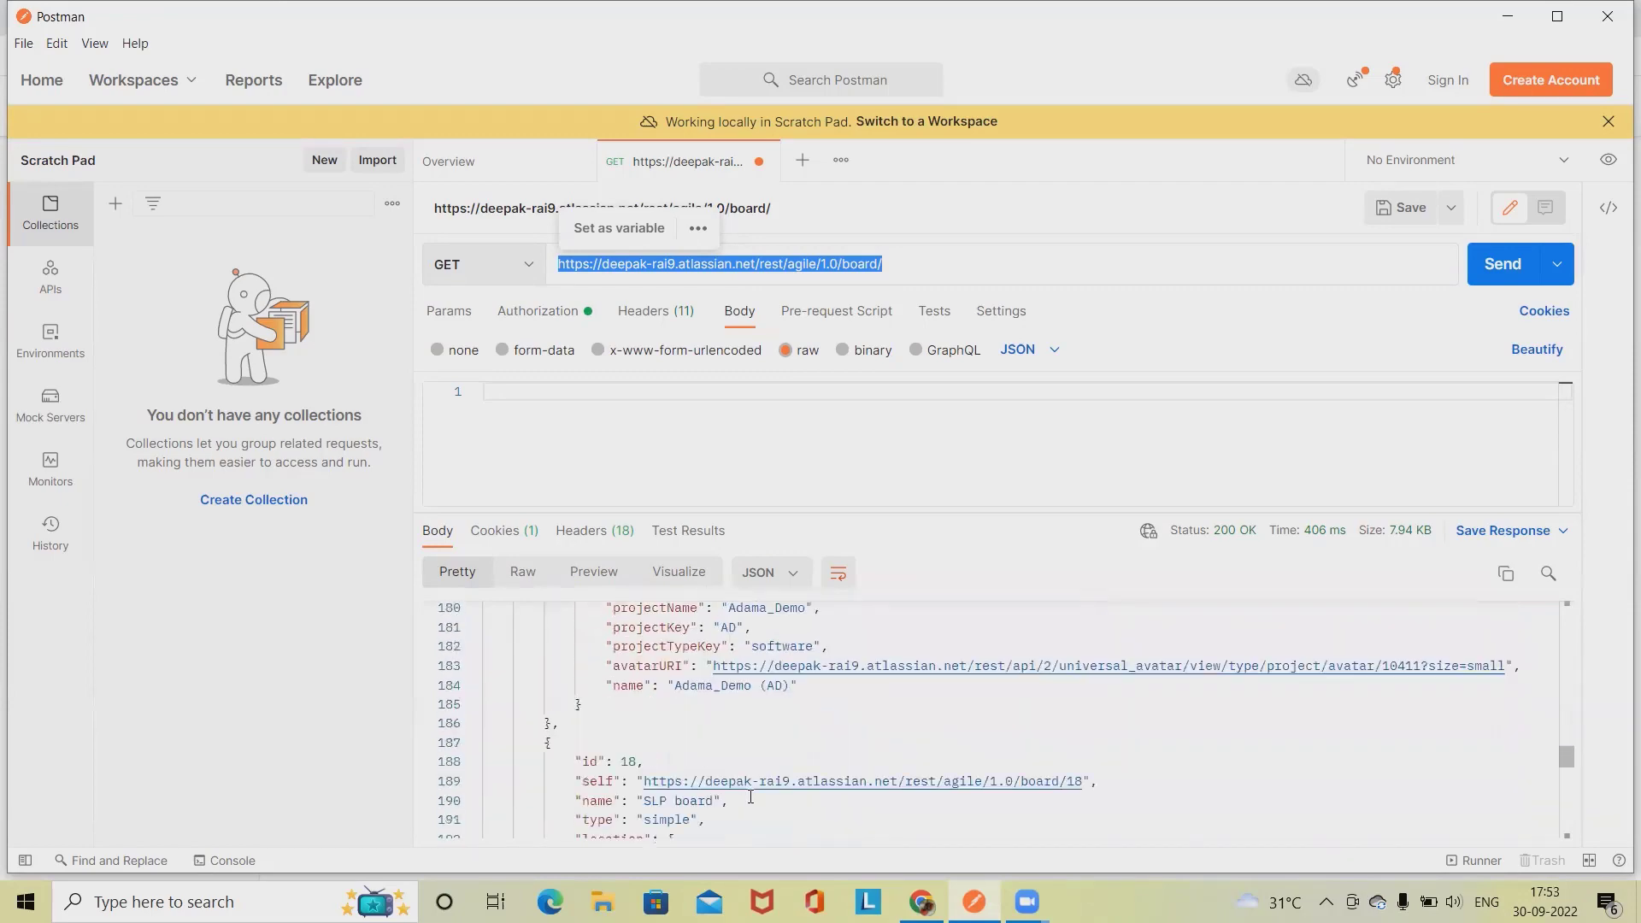
{"action": "scroll", "coordinate": [751, 797], "scroll_direction": "down", "scroll_amount": 7}
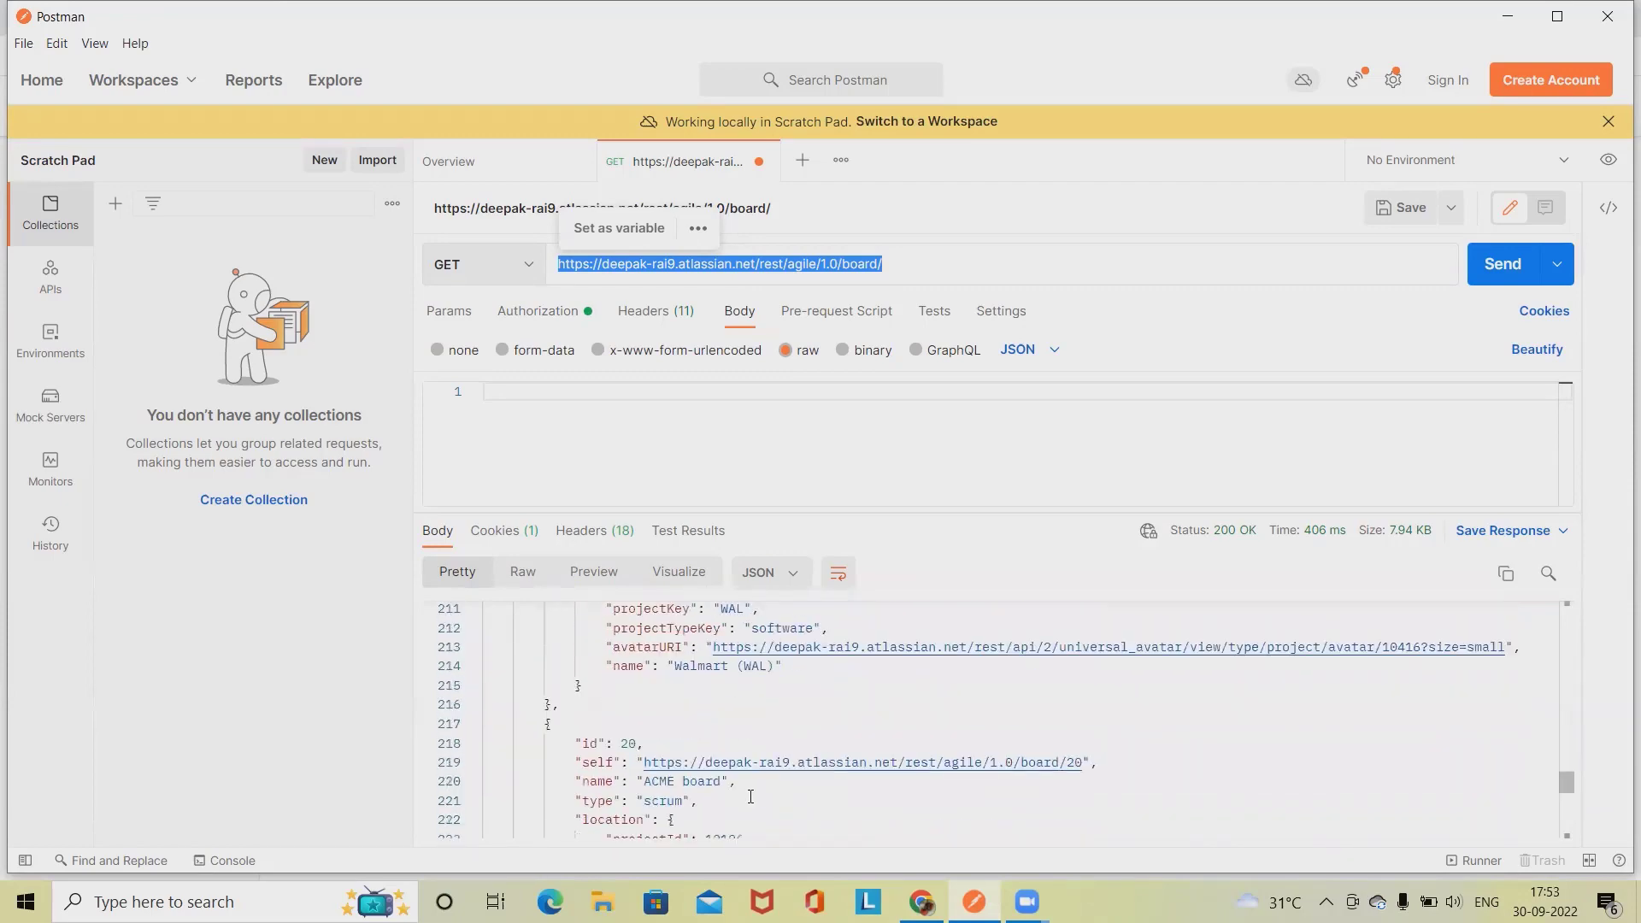
{"action": "scroll", "coordinate": [750, 797], "scroll_direction": "down", "scroll_amount": 4}
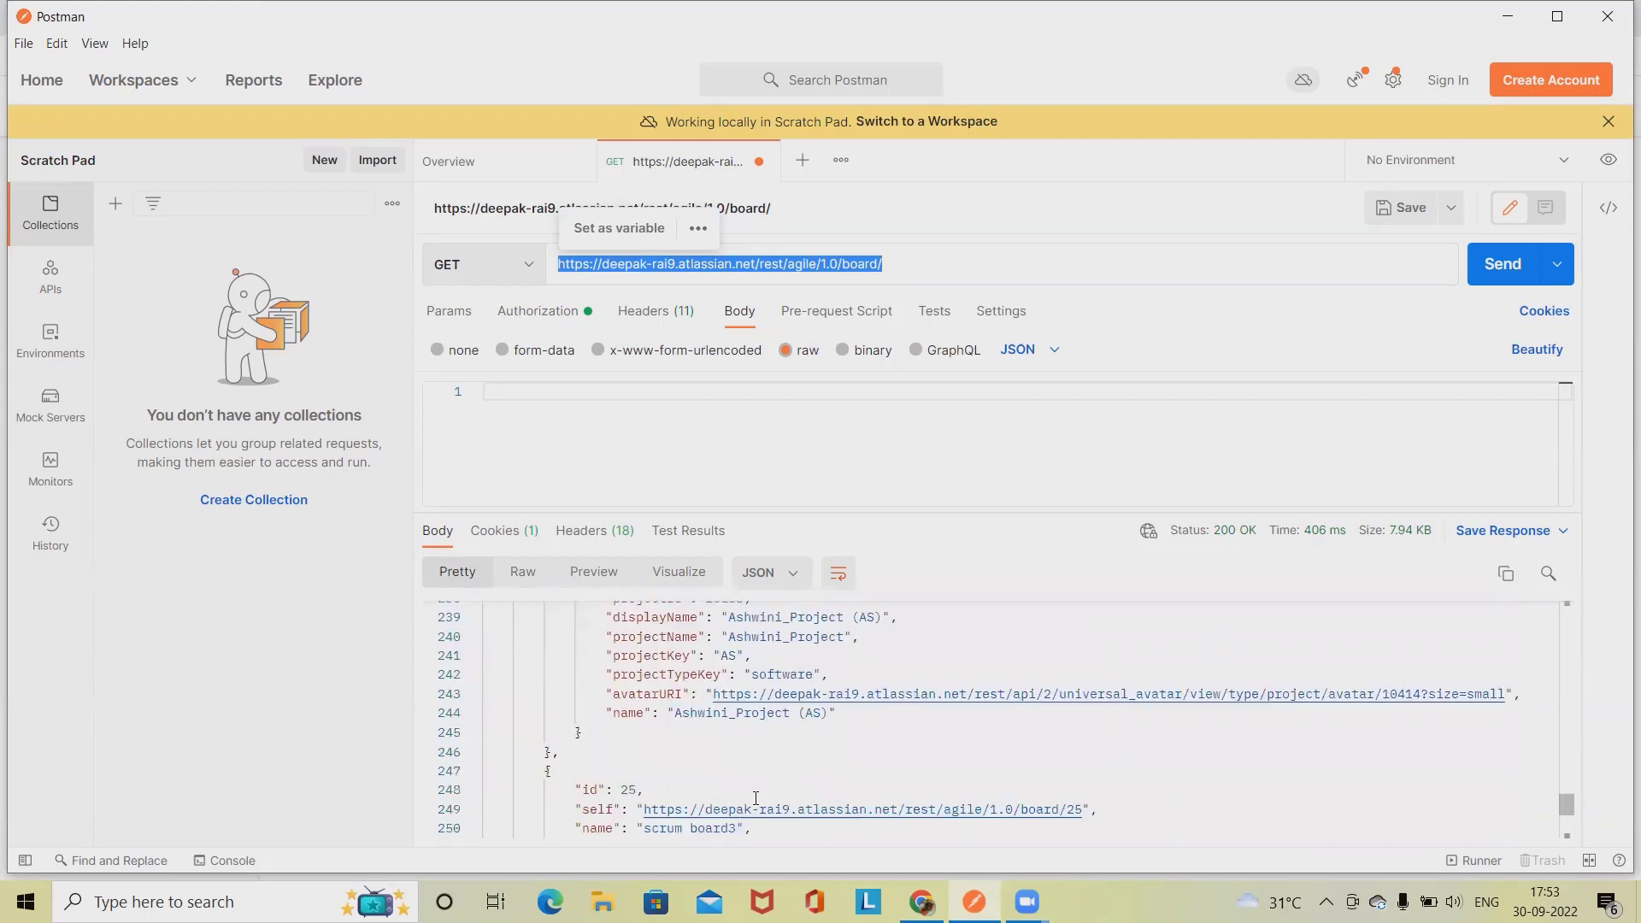
- Append '17/version' for the AS board's id 17 to the URL and send it
{"action": "left_click", "coordinate": [657, 756]}
{"action": "double_click", "coordinate": [629, 702]}
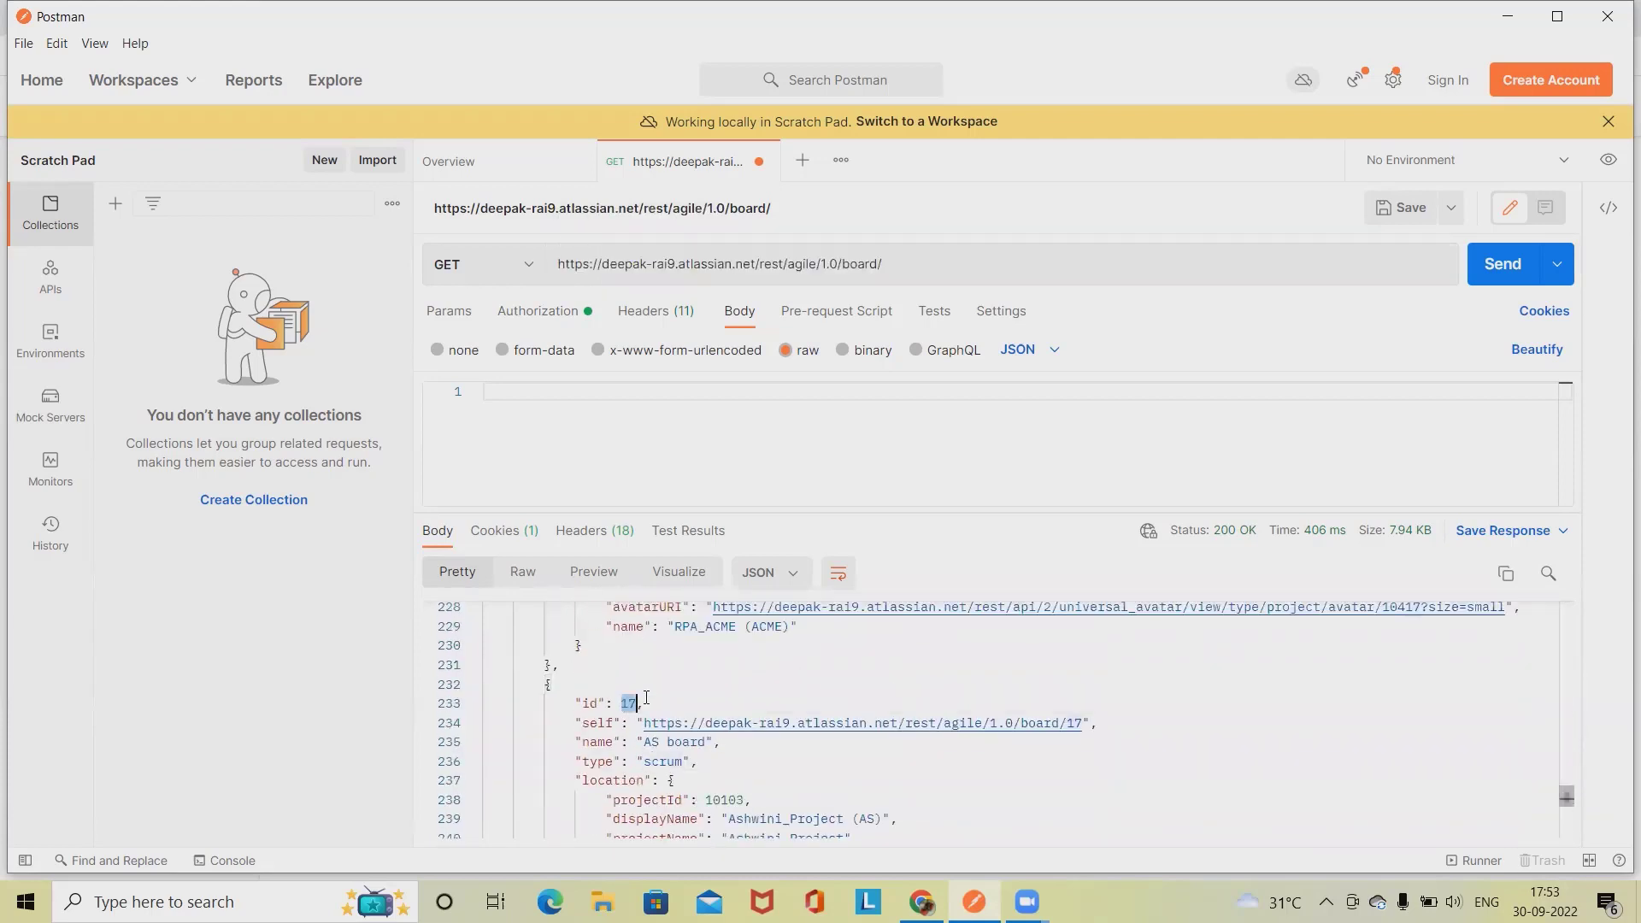
{"action": "triple_click", "coordinate": [901, 264]}
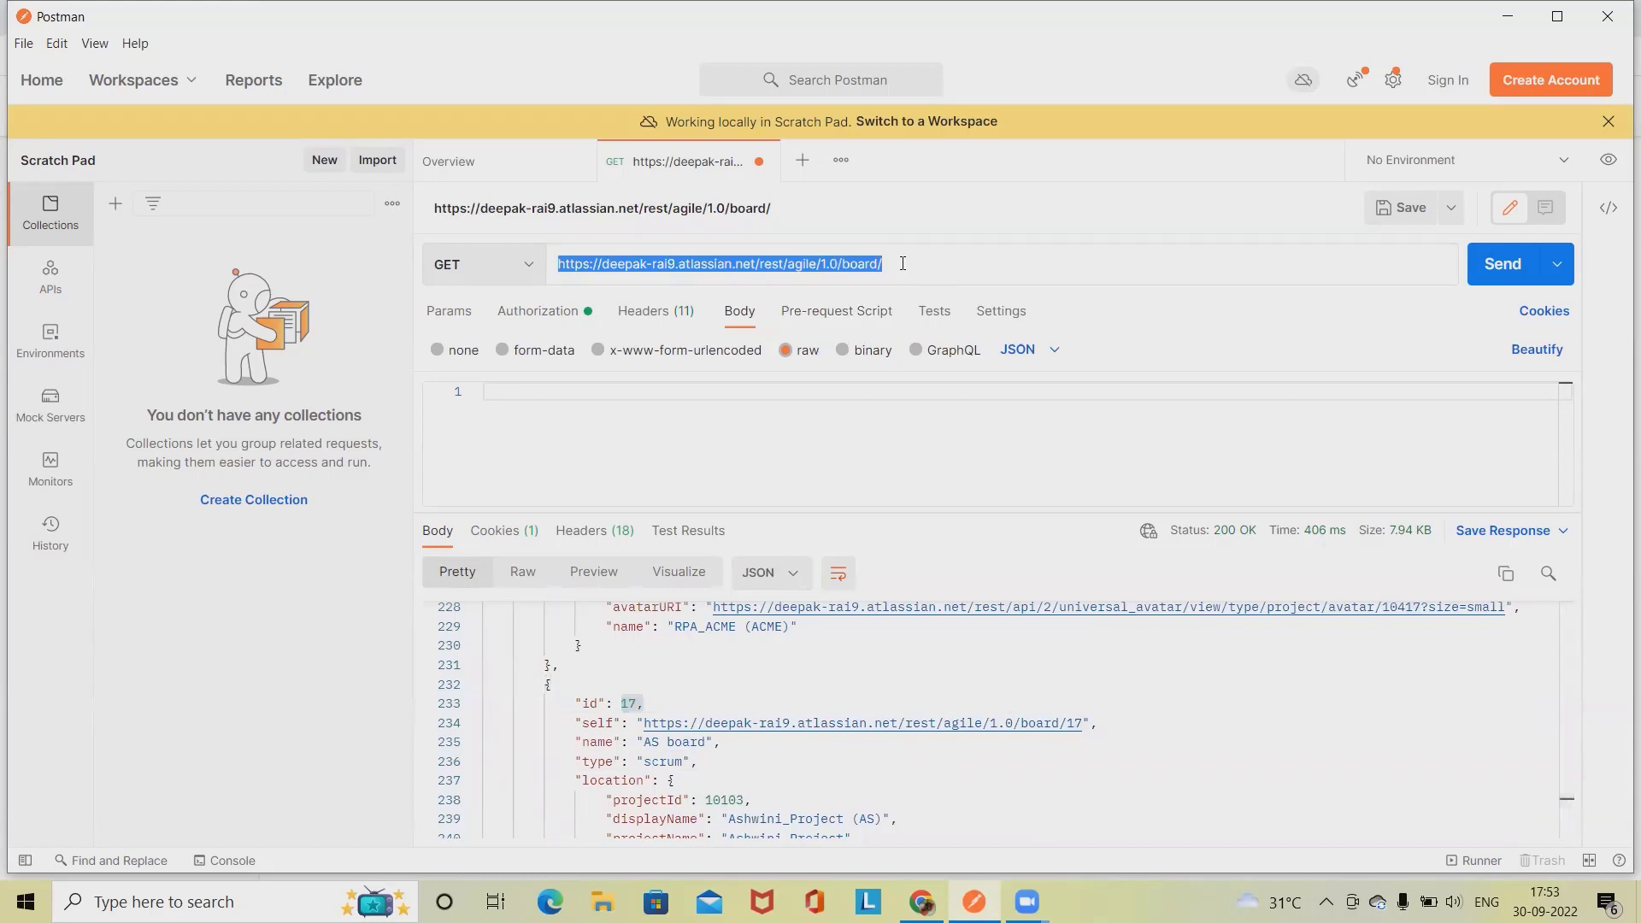
{"action": "left_click", "coordinate": [902, 261]}
{"action": "type", "text": "17"}
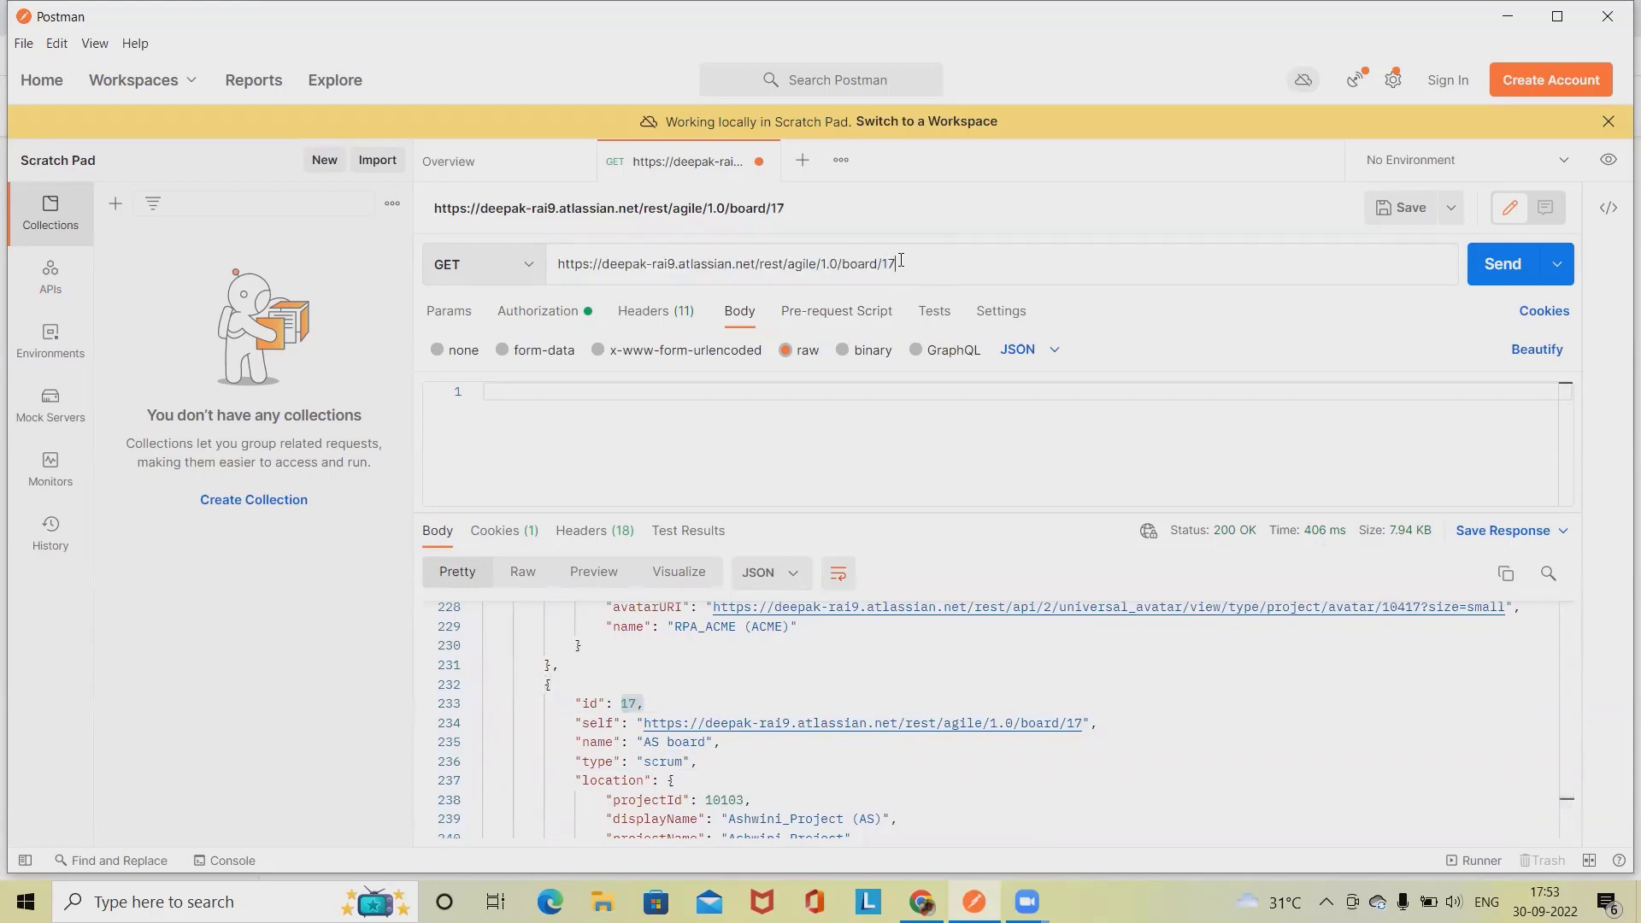
{"action": "type", "text": "/version"}
{"action": "left_click", "coordinate": [1500, 264]}
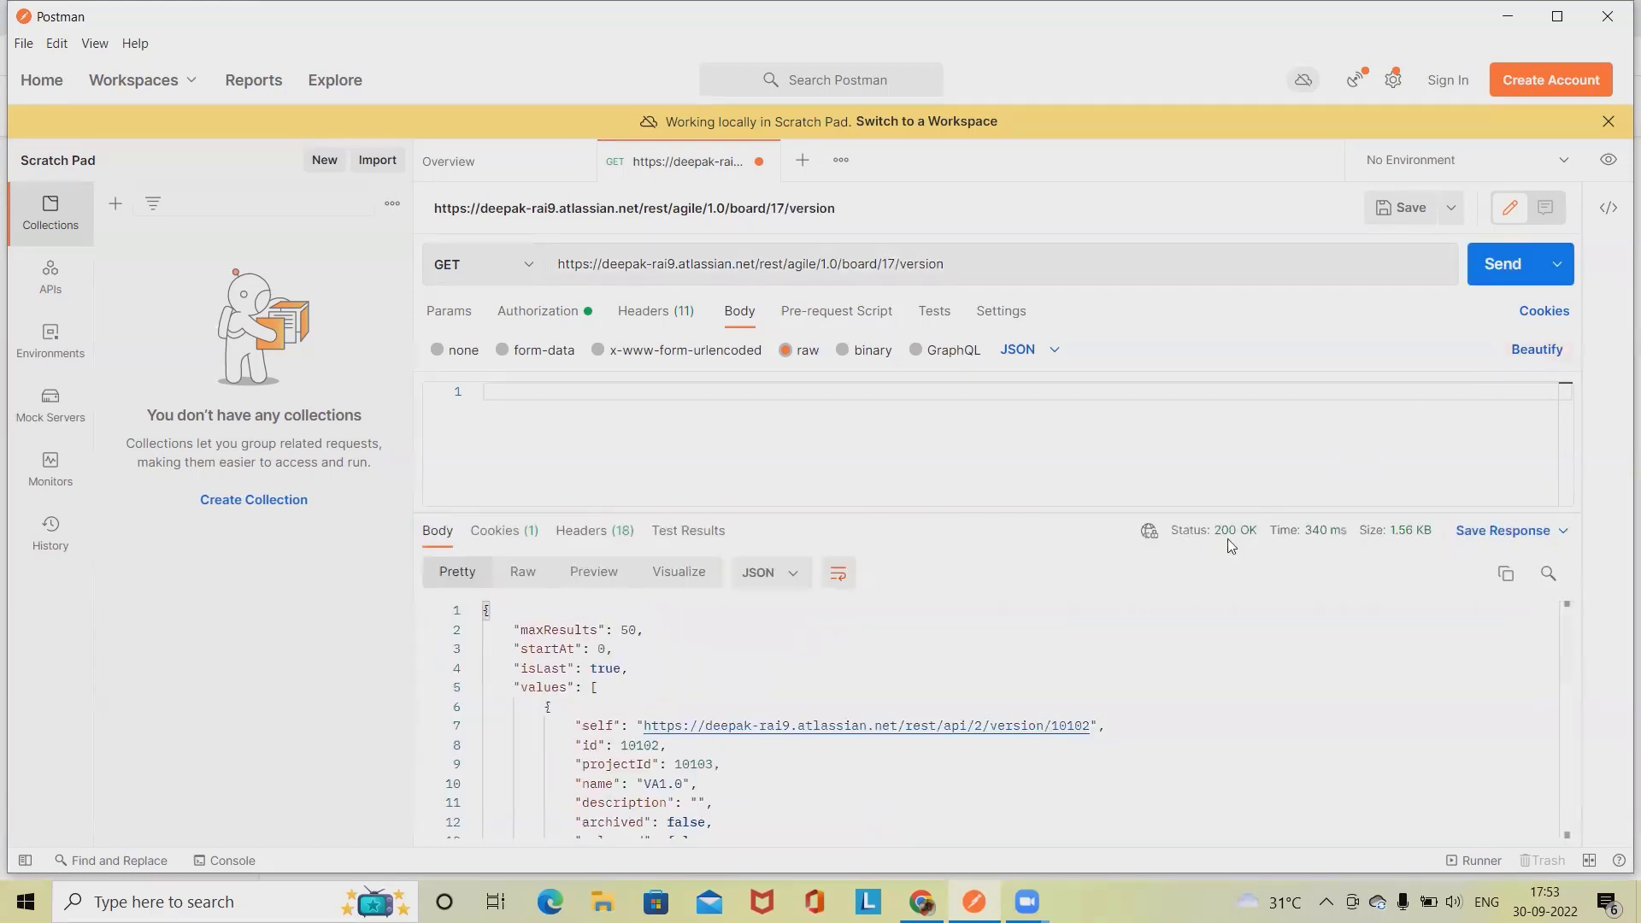
- Copy VA1.0's version id 10102 from the response and paste it at the URL's end
{"action": "scroll", "coordinate": [740, 769], "scroll_direction": "down", "scroll_amount": 1}
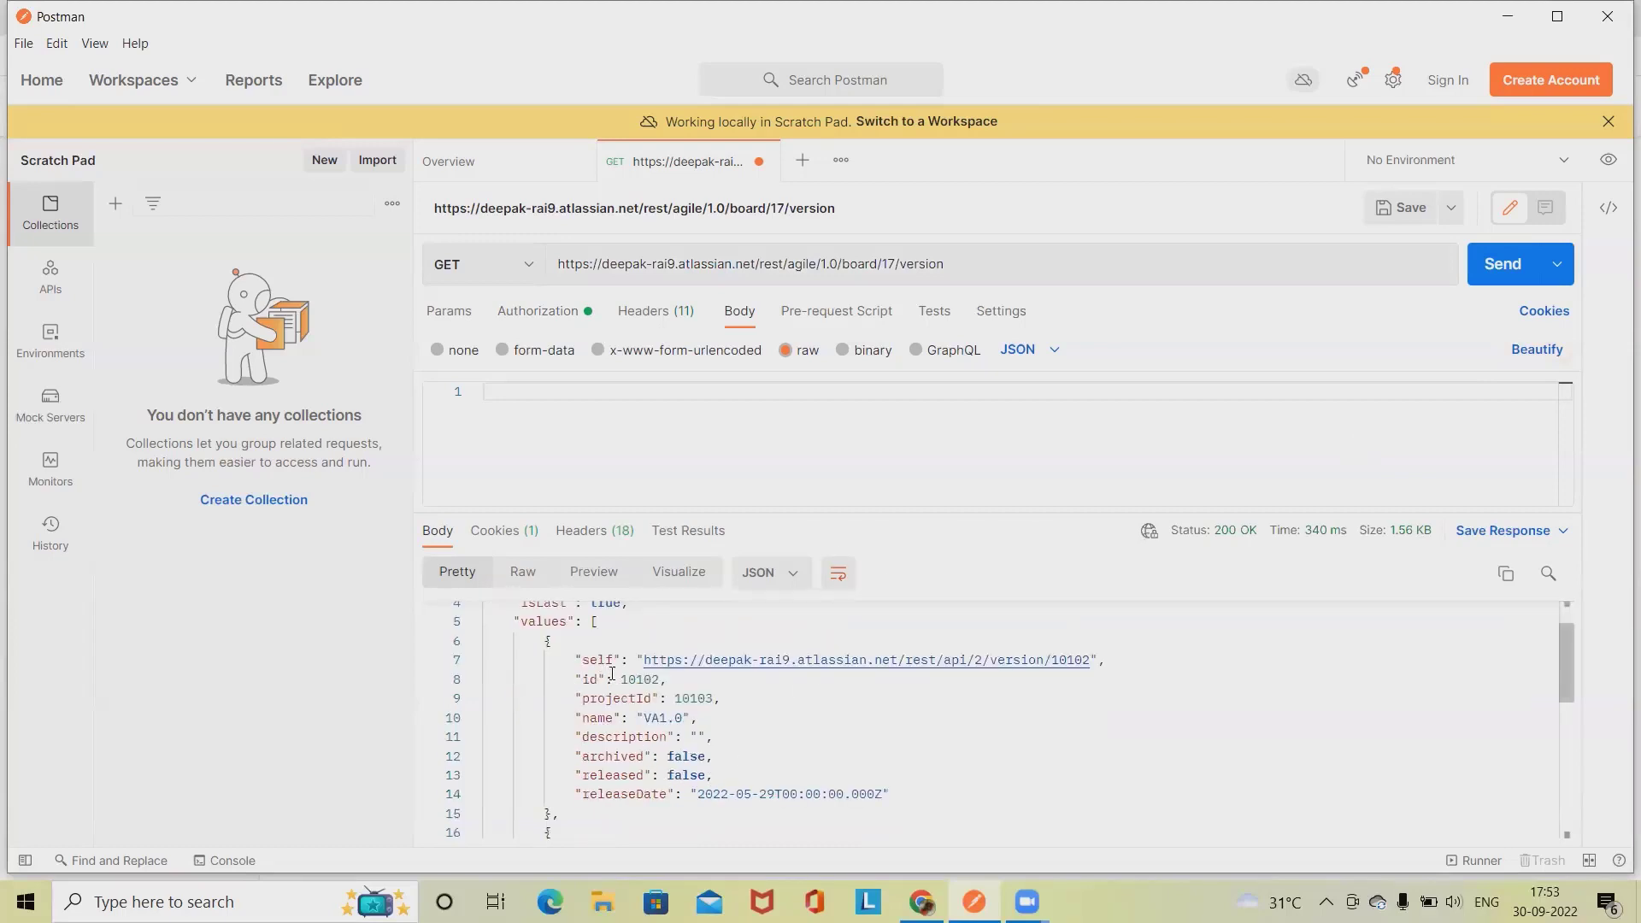
{"action": "left_click_drag", "start_coordinate": [622, 676], "coordinate": [655, 676]}
{"action": "left_click", "coordinate": [813, 757]}
{"action": "double_click", "coordinate": [625, 680]}
{"action": "key", "text": "ctrl+c"}
{"action": "left_click", "coordinate": [962, 266]}
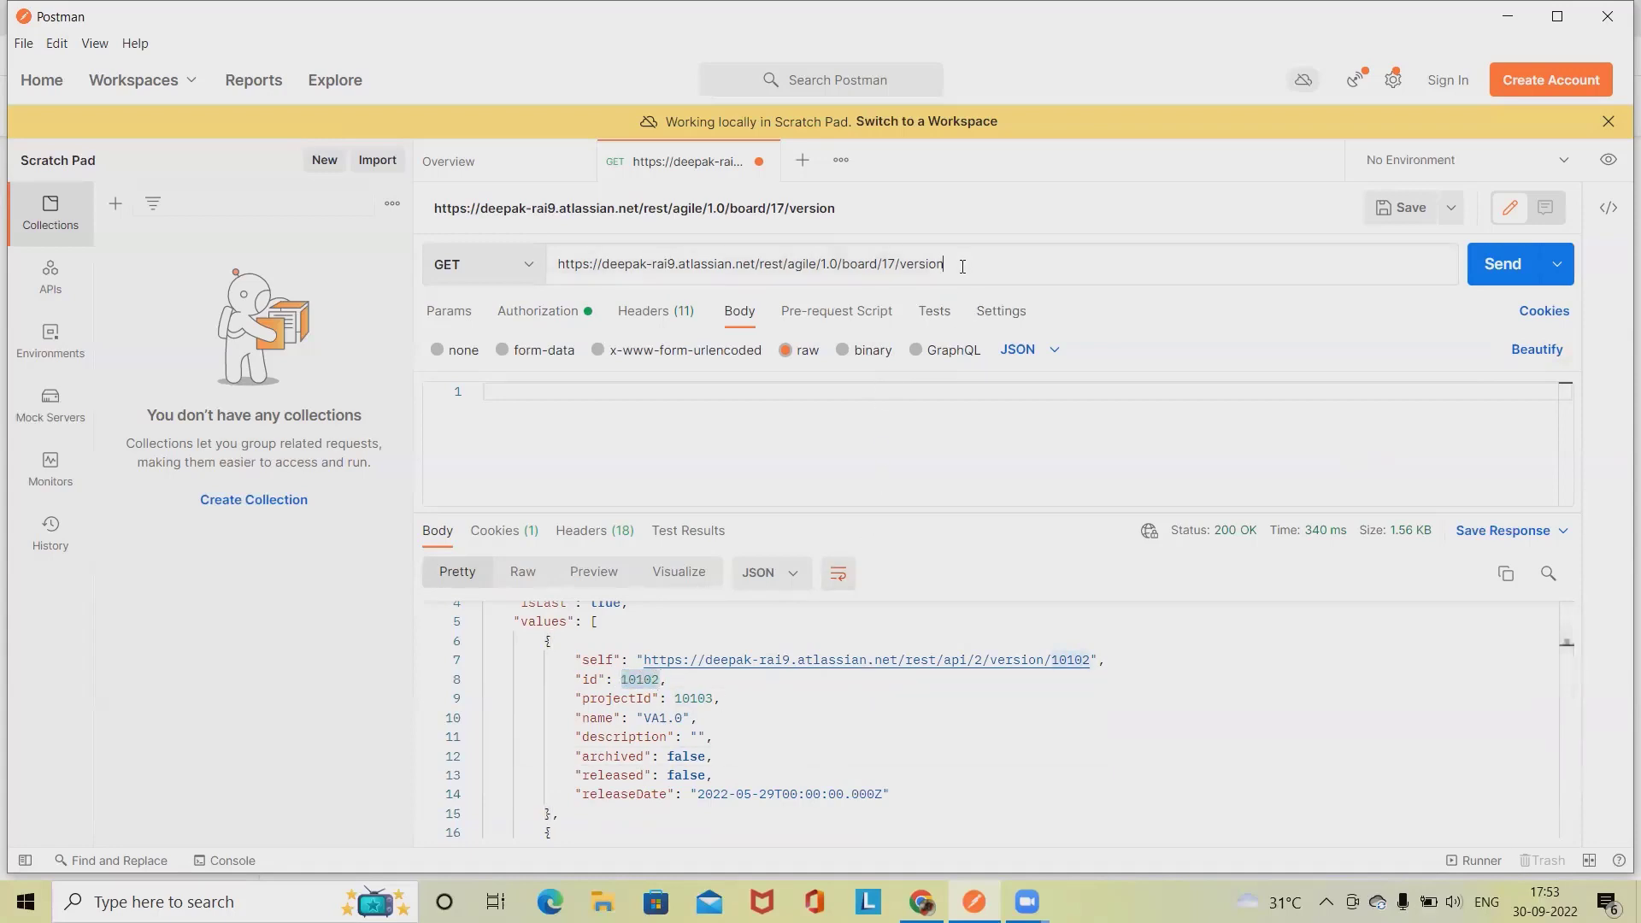
{"action": "key", "text": "ctrl+v"}
- Send the version 10102 request (404), then remove '/10102' and resend
{"action": "left_click", "coordinate": [1526, 258]}
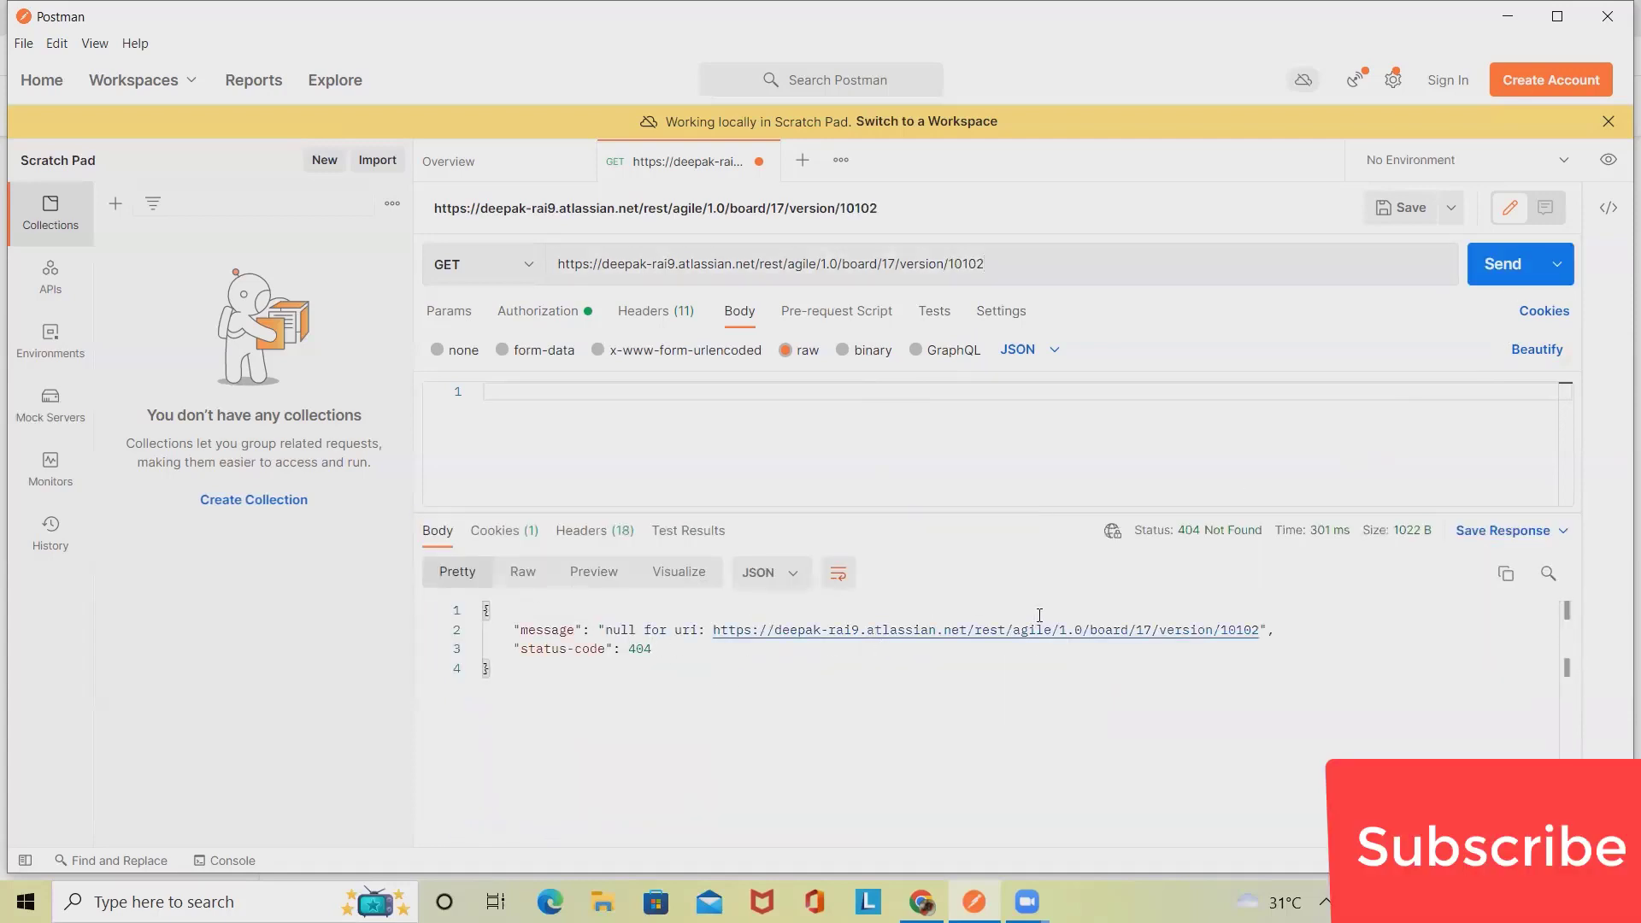
{"action": "left_click_drag", "start_coordinate": [945, 265], "coordinate": [988, 267]}
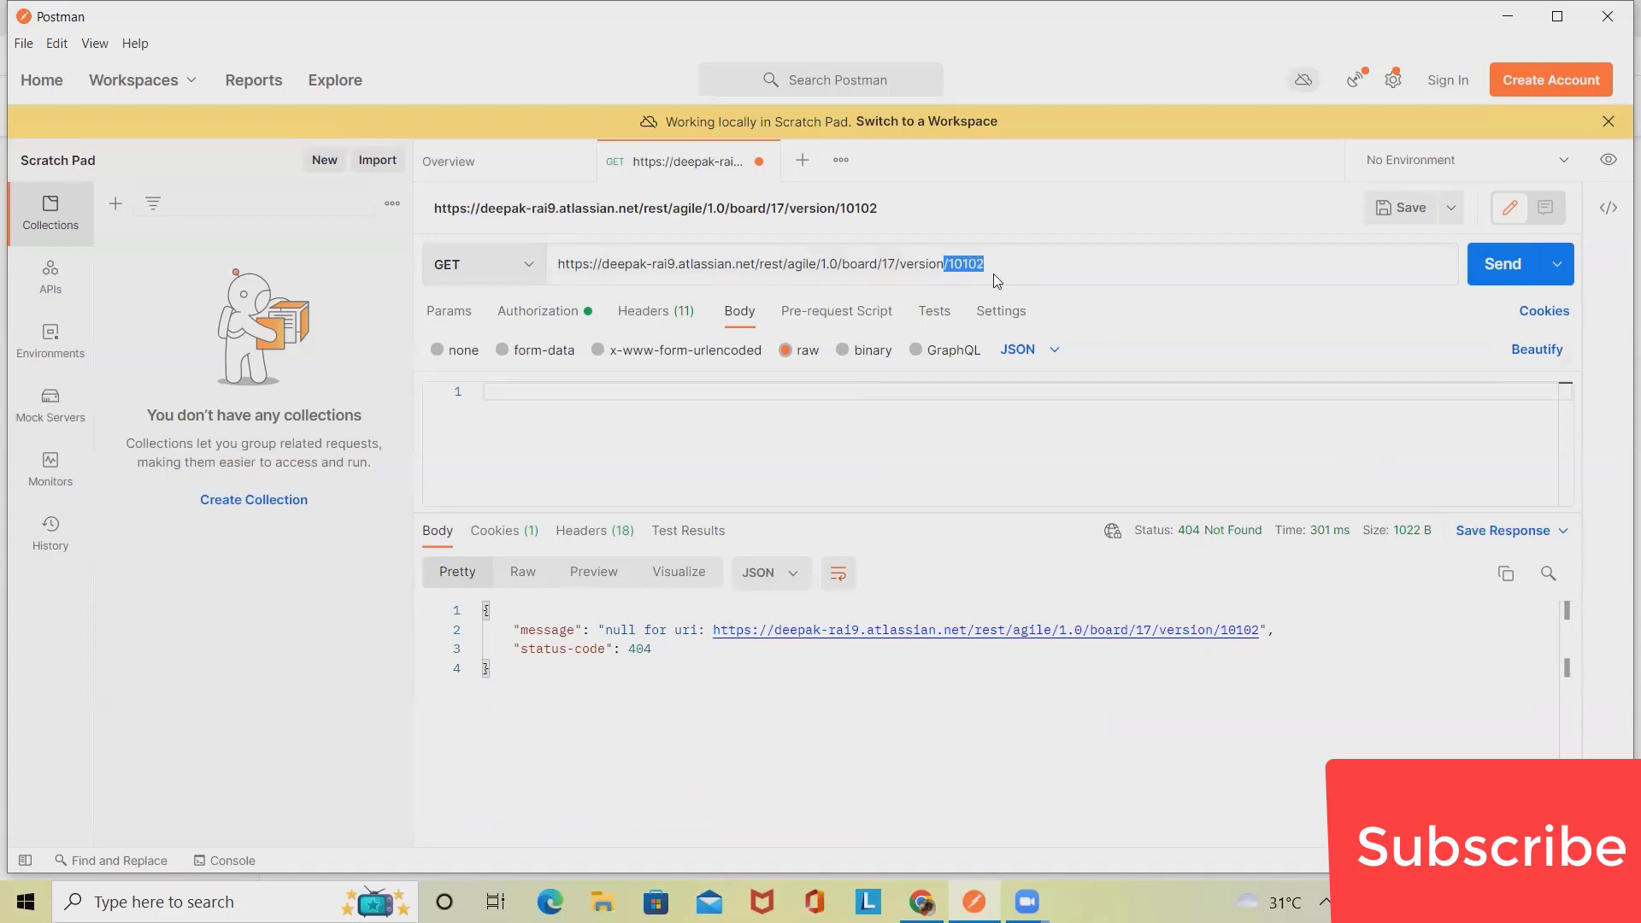
{"action": "key", "text": "BackSpace"}
{"action": "key", "text": "ctrl+Return"}
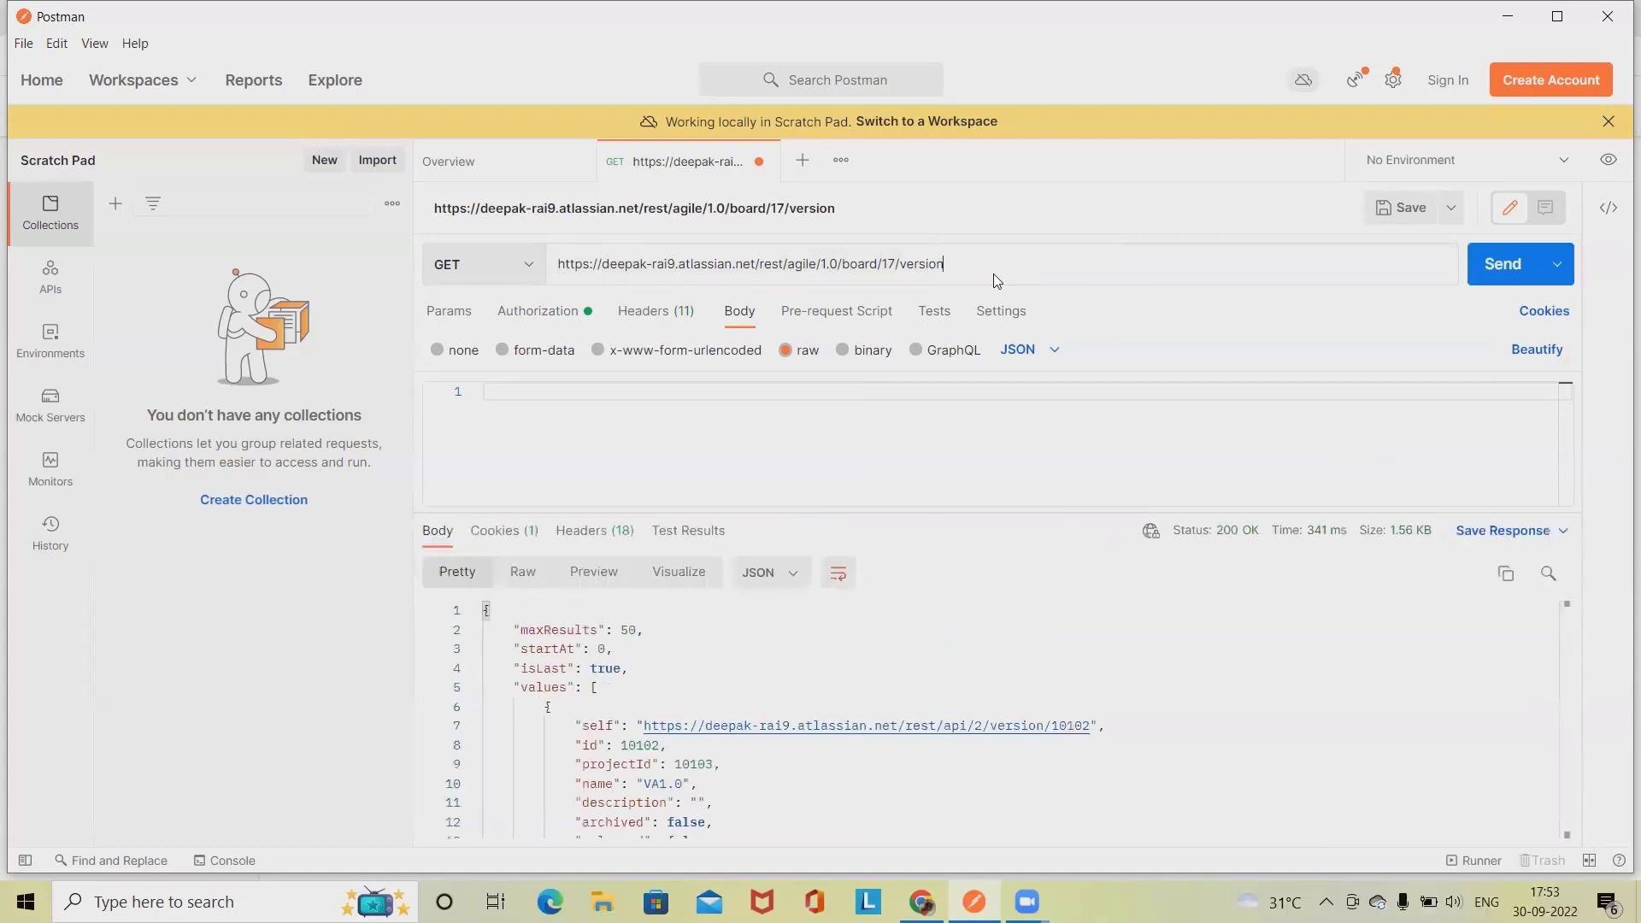
- Scroll the versions JSON listing VA1.0–VA1.2, then switch to Jira's Releases page
{"action": "scroll", "coordinate": [721, 804], "scroll_direction": "down", "scroll_amount": 5}
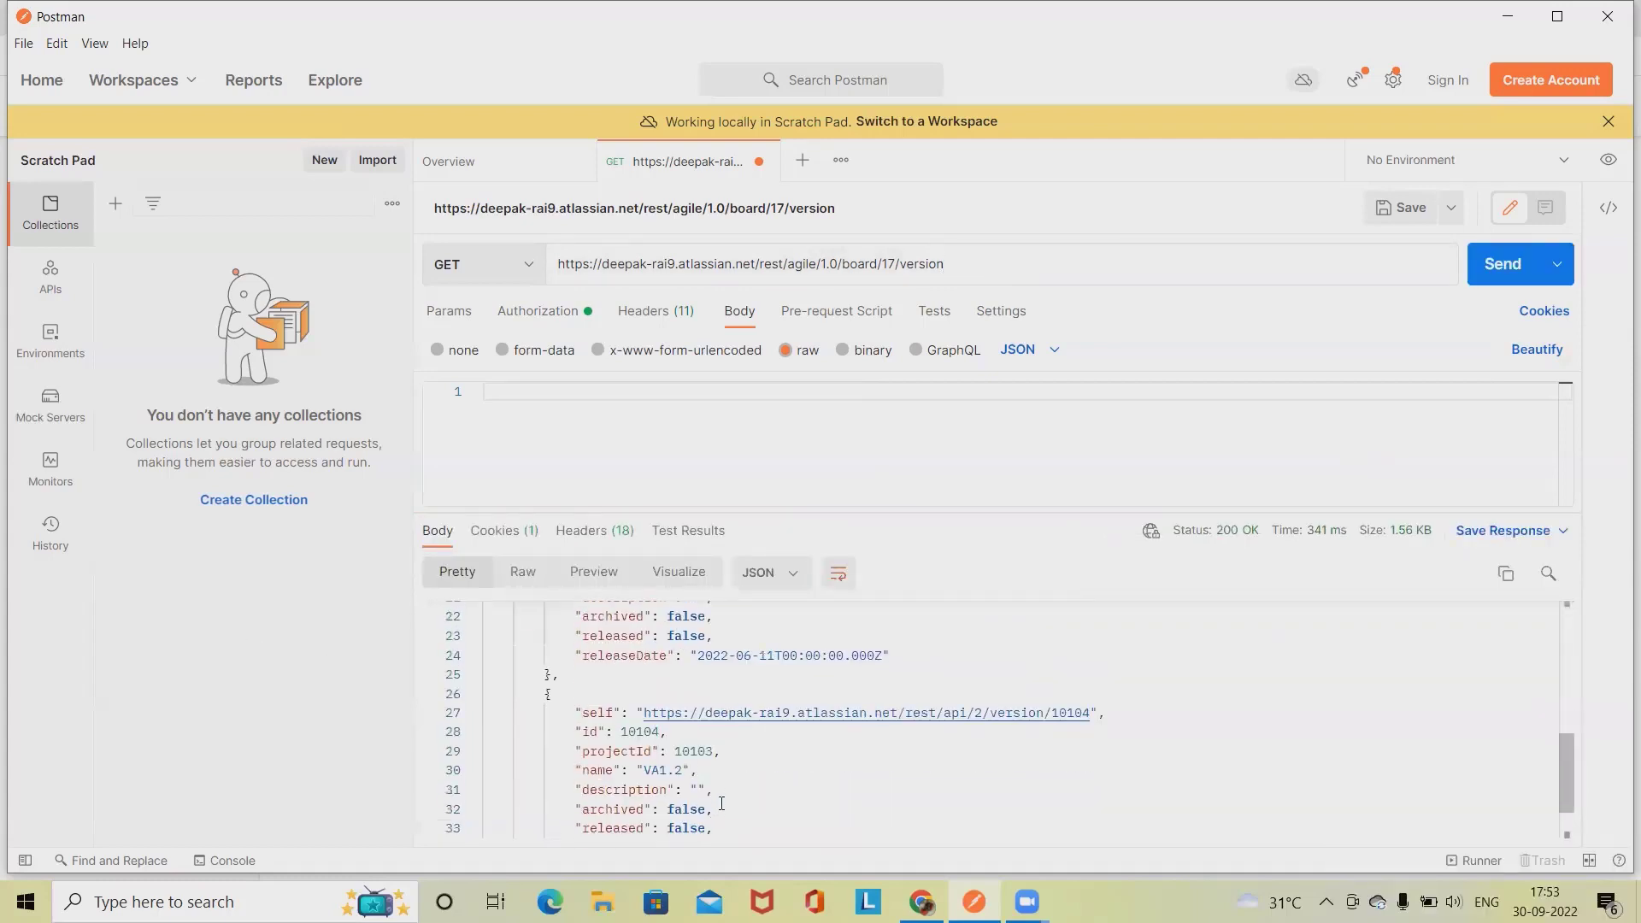
{"action": "scroll", "coordinate": [721, 803], "scroll_direction": "down", "scroll_amount": 2}
{"action": "scroll", "coordinate": [727, 807], "scroll_direction": "up", "scroll_amount": 7}
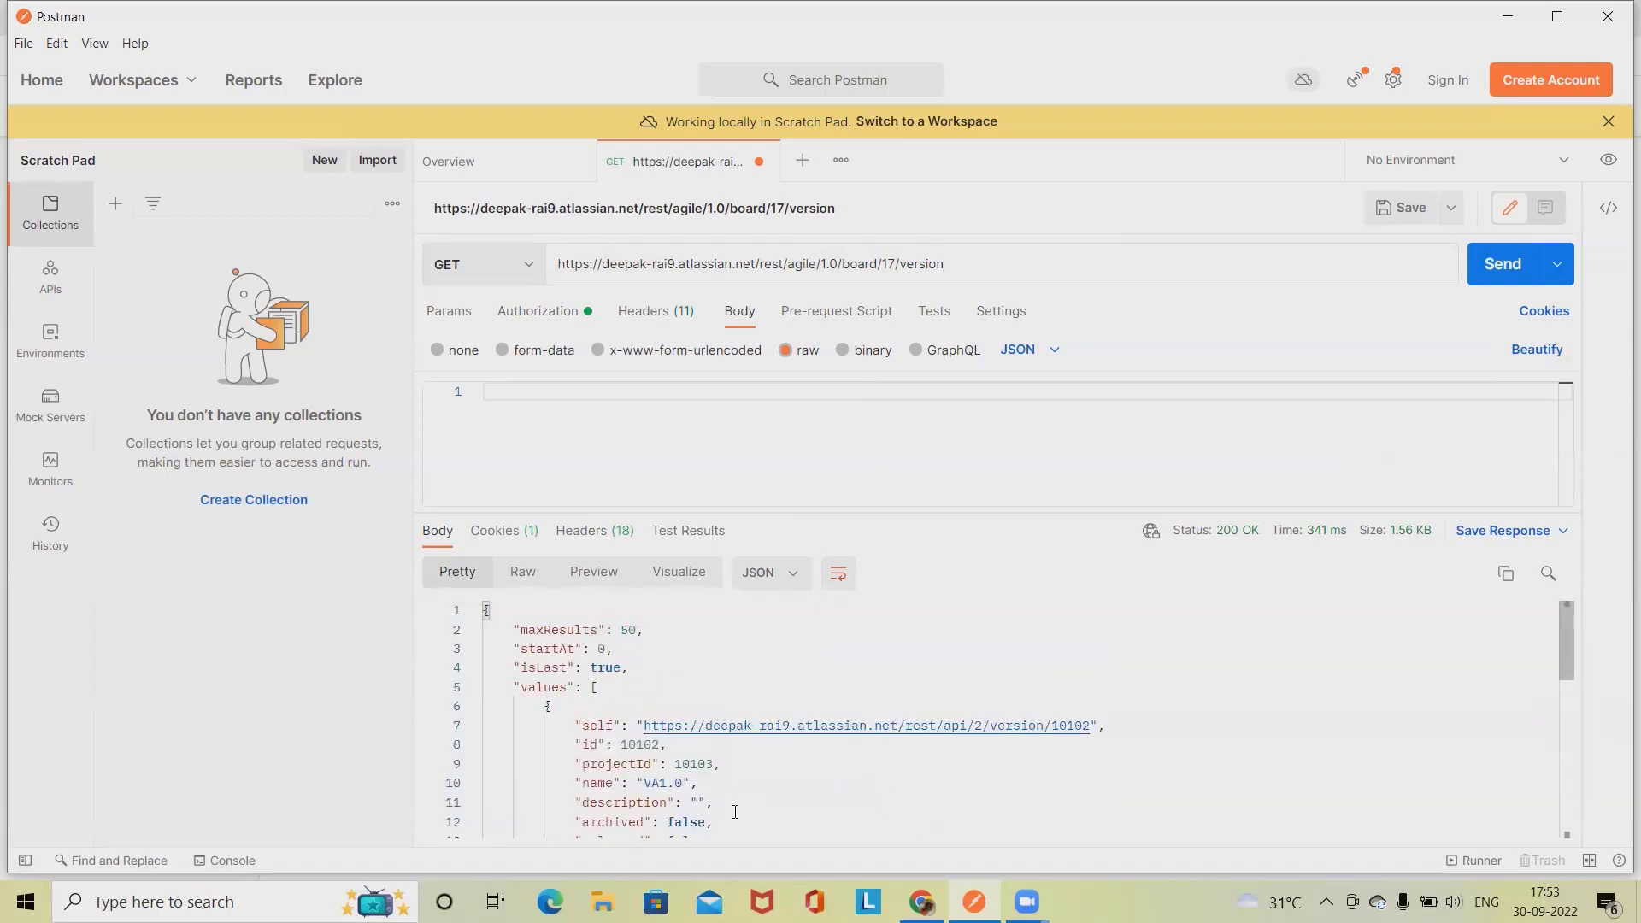
{"action": "scroll", "coordinate": [735, 812], "scroll_direction": "down", "scroll_amount": 3}
{"action": "scroll", "coordinate": [710, 807], "scroll_direction": "up", "scroll_amount": 2}
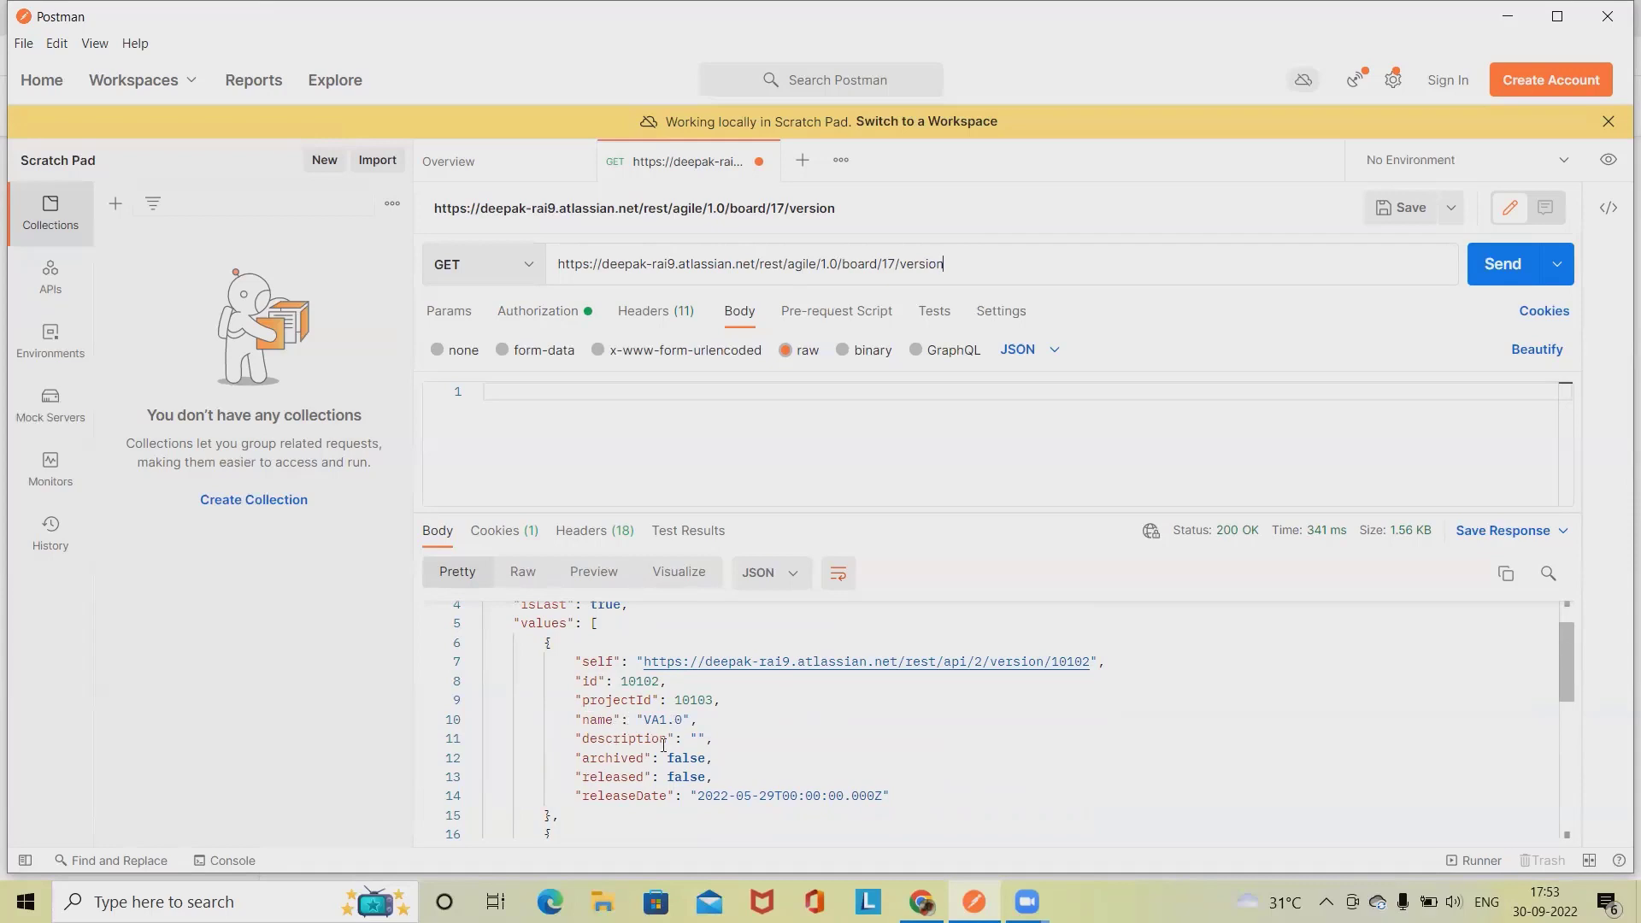
{"action": "scroll", "coordinate": [649, 735], "scroll_direction": "down", "scroll_amount": 7}
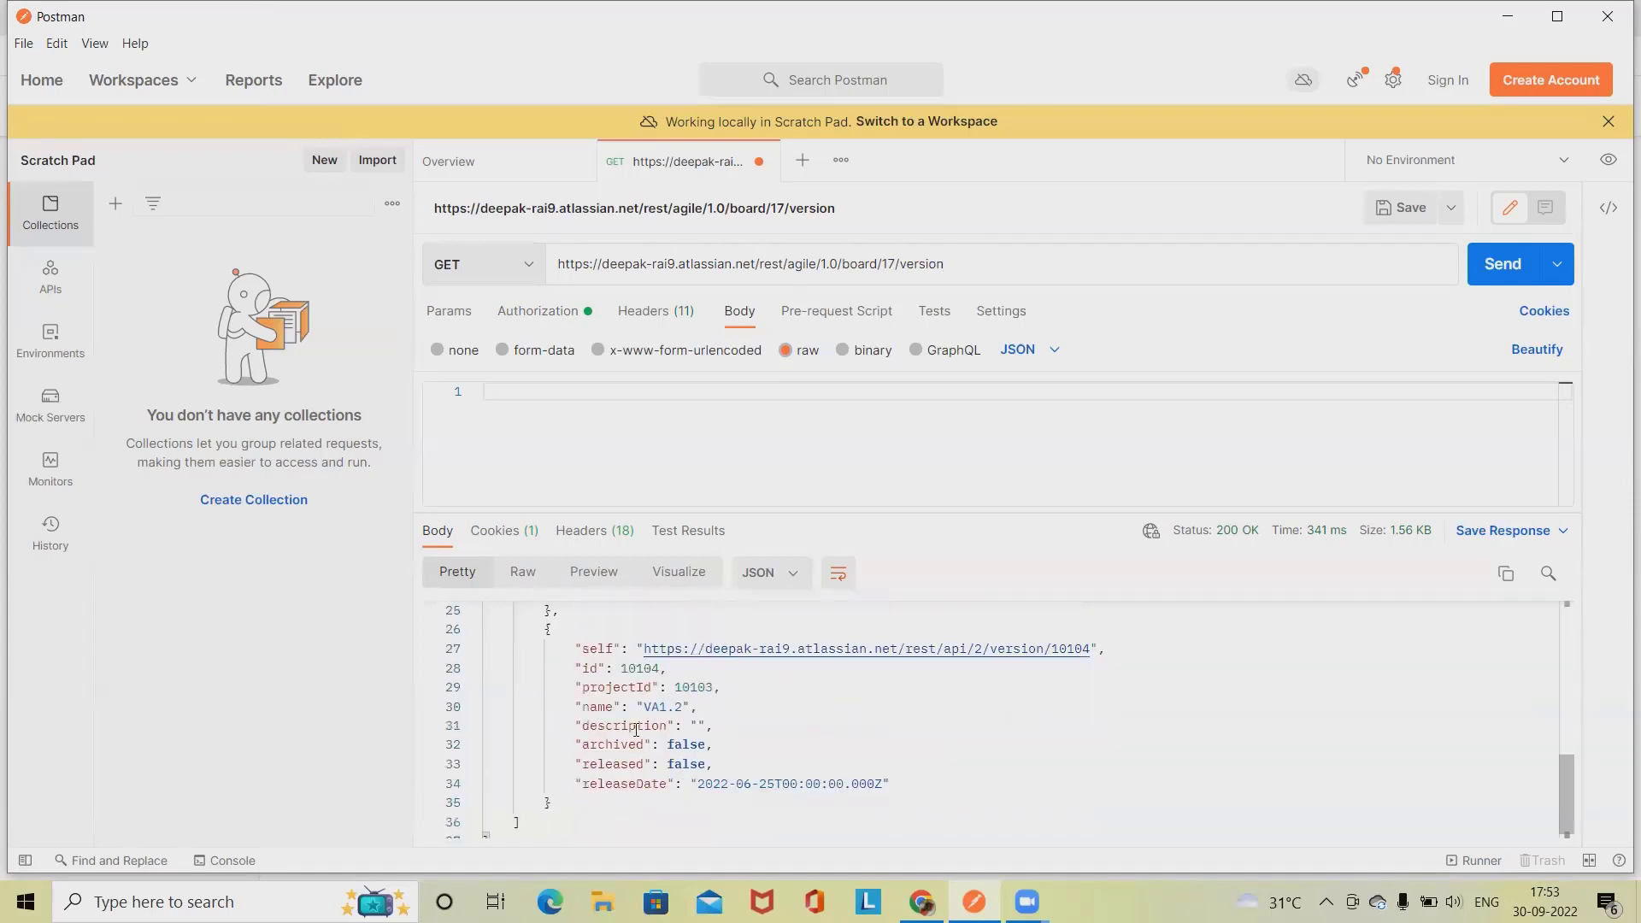
{"action": "left_click", "coordinate": [921, 902]}
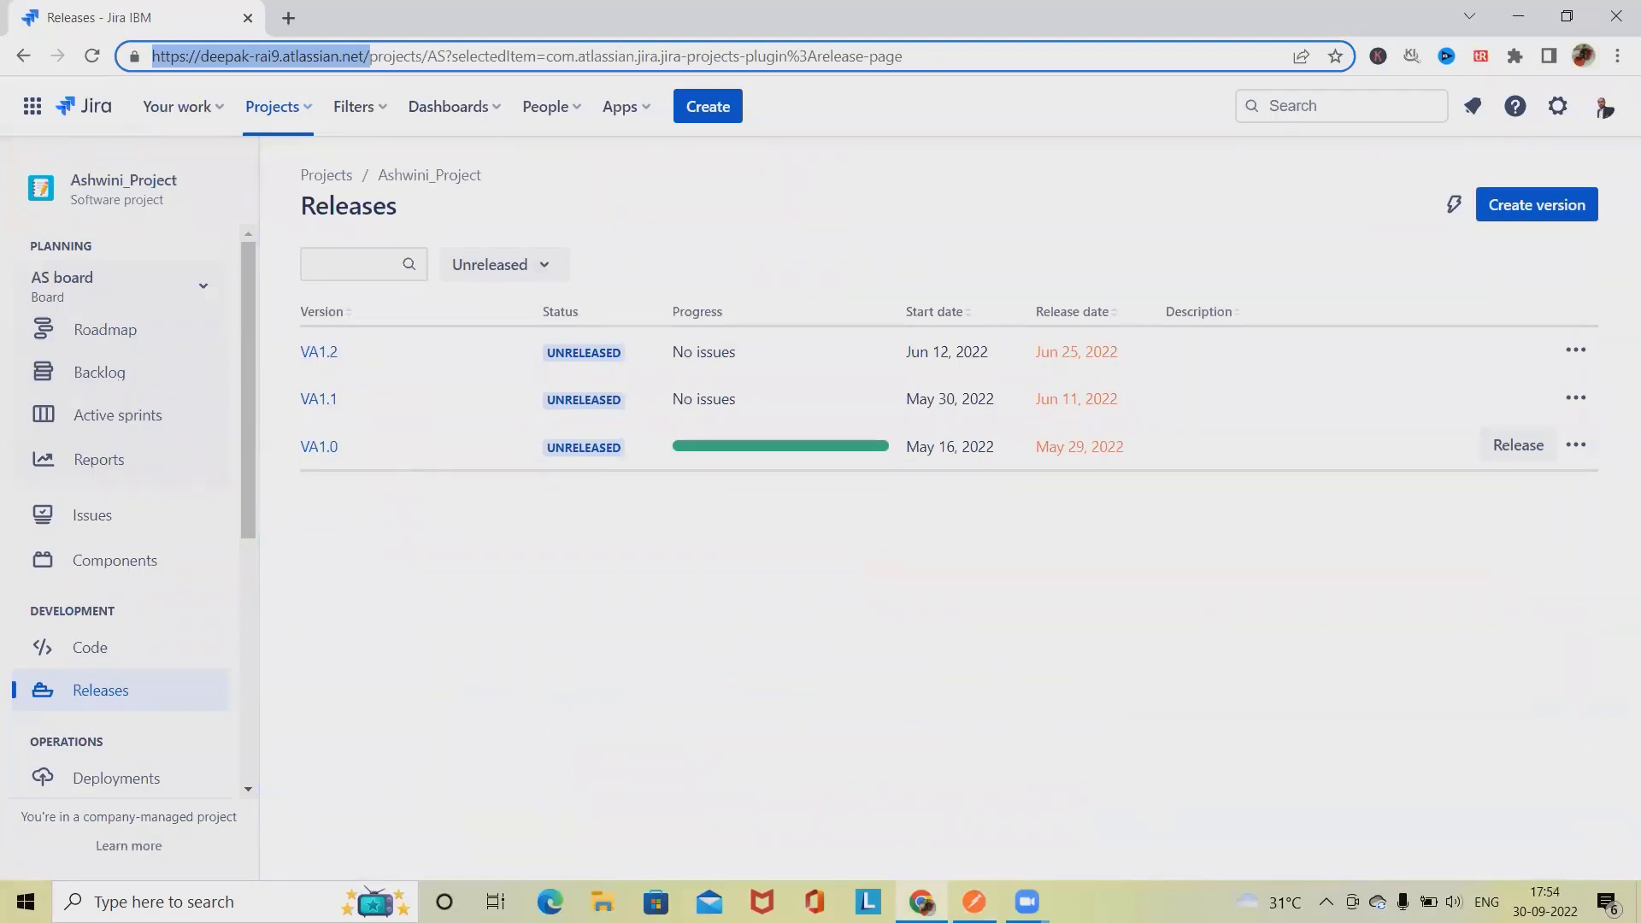
- Return to Postman and scroll the versions response to its end, VA1.2 with id 10104
{"action": "left_click", "coordinate": [975, 902]}
{"action": "scroll", "coordinate": [813, 826], "scroll_direction": "down", "scroll_amount": 1}
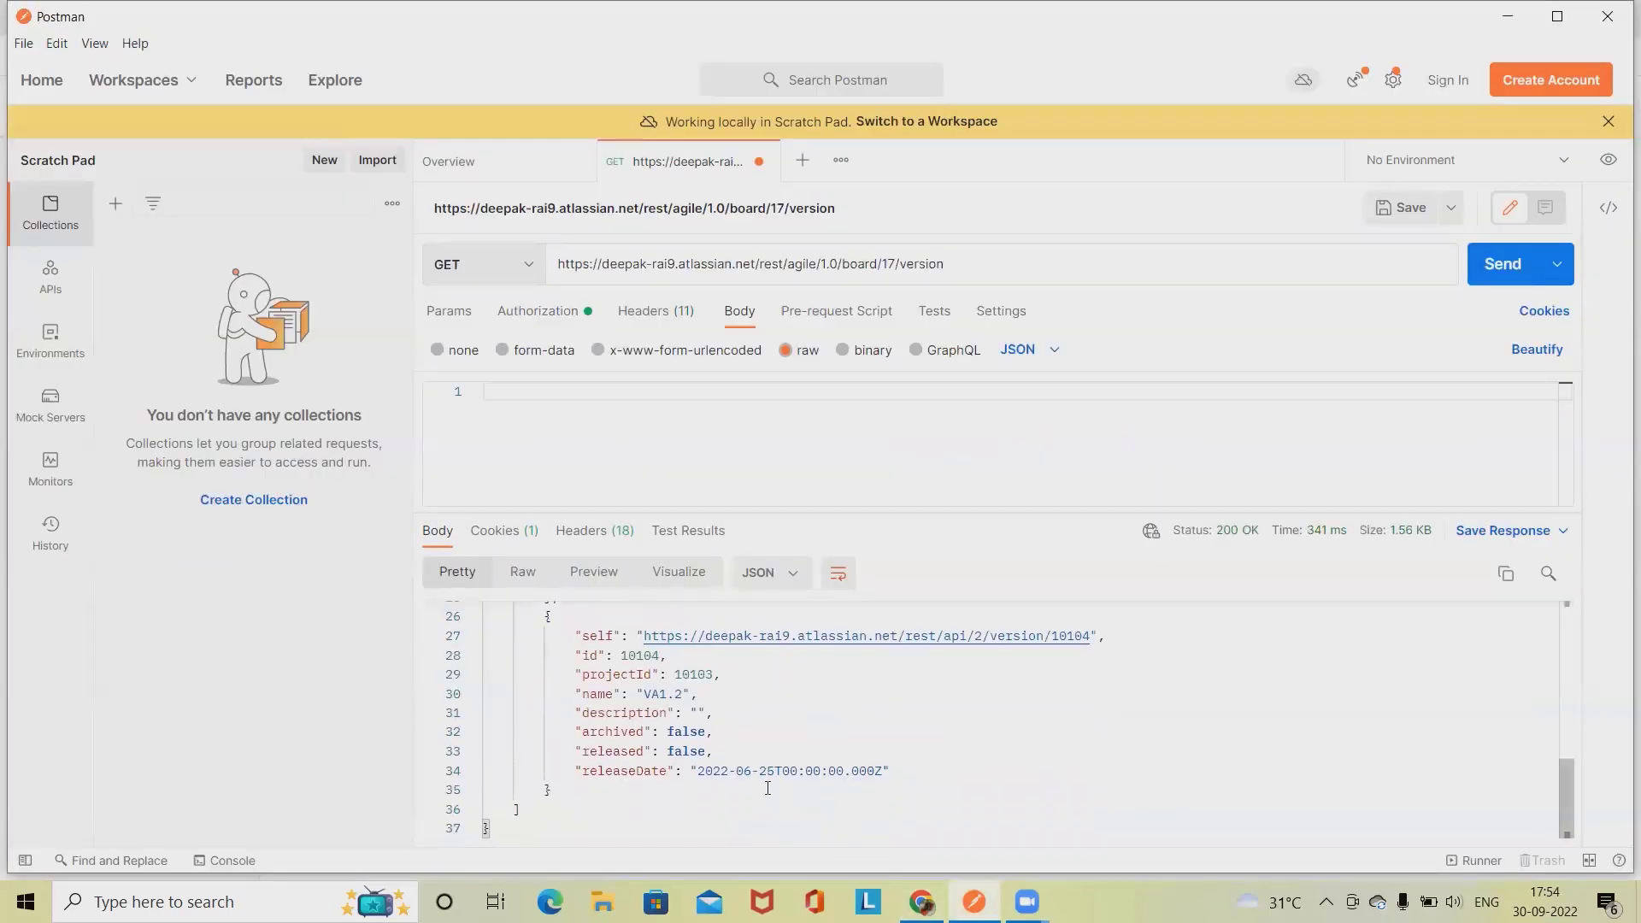